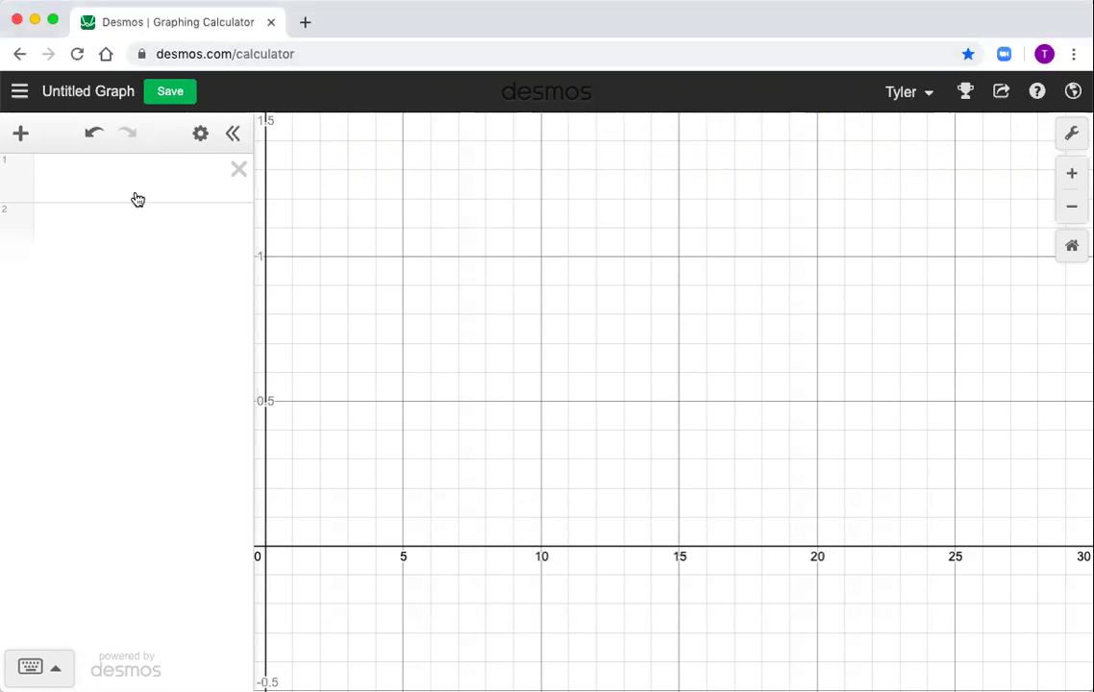
# Step: Enter the point (n, 1/n) in expression 1 and add a slider for n
pyautogui.click(86, 179)
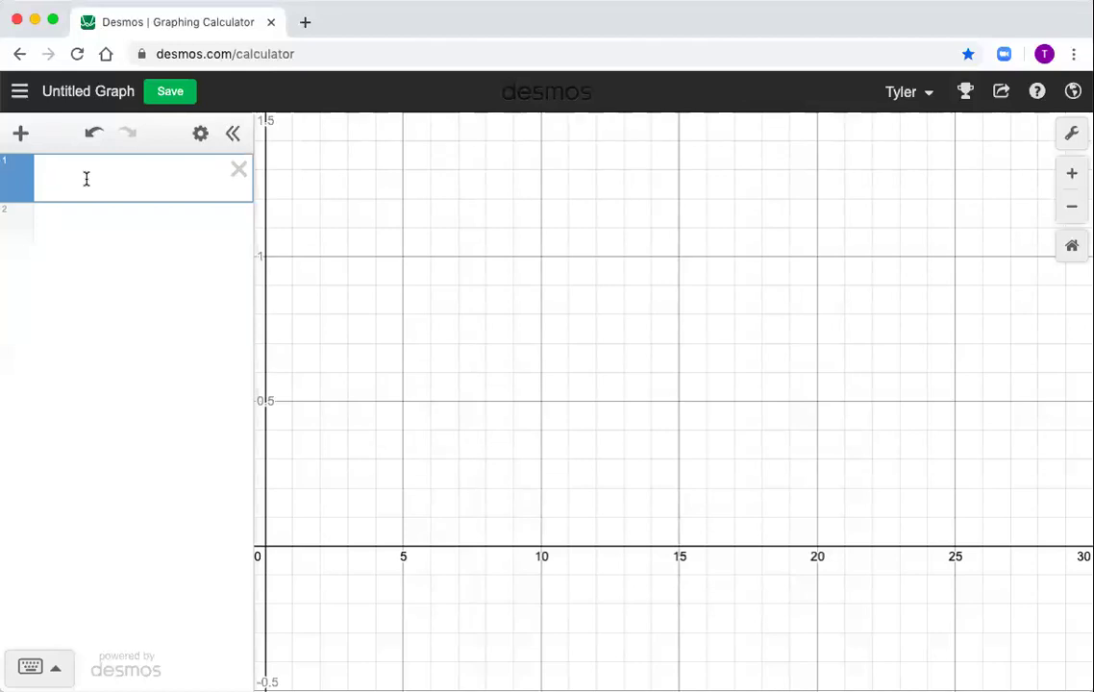
pyautogui.write('(n')
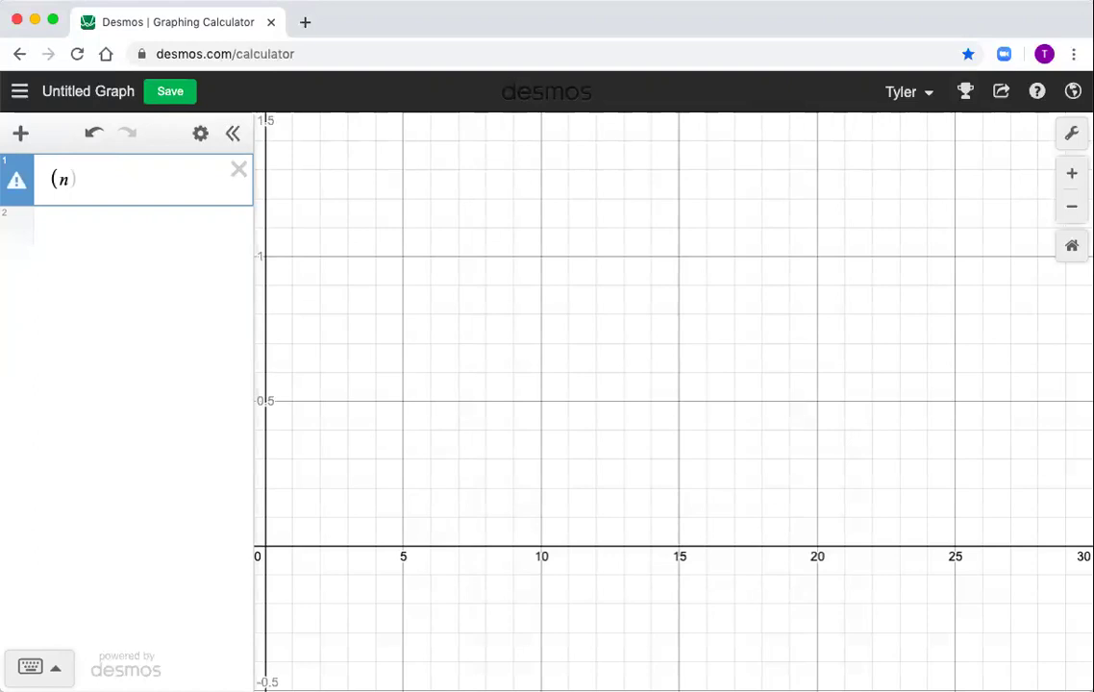
pyautogui.write(',1/(n)')
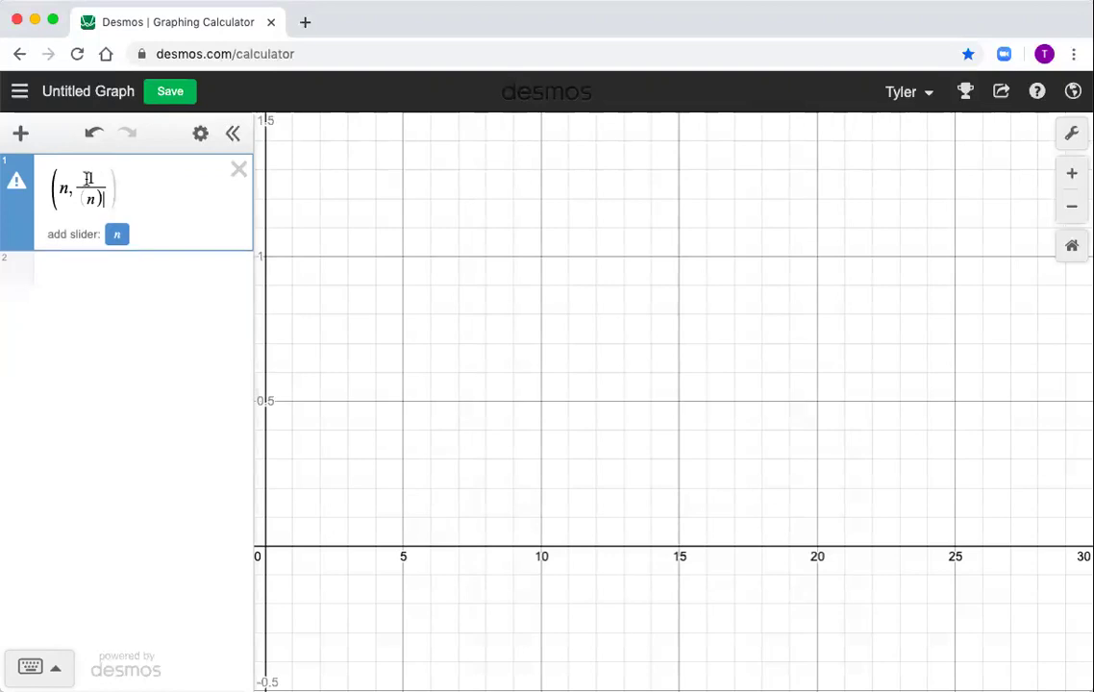
pyautogui.press('BackSpace')
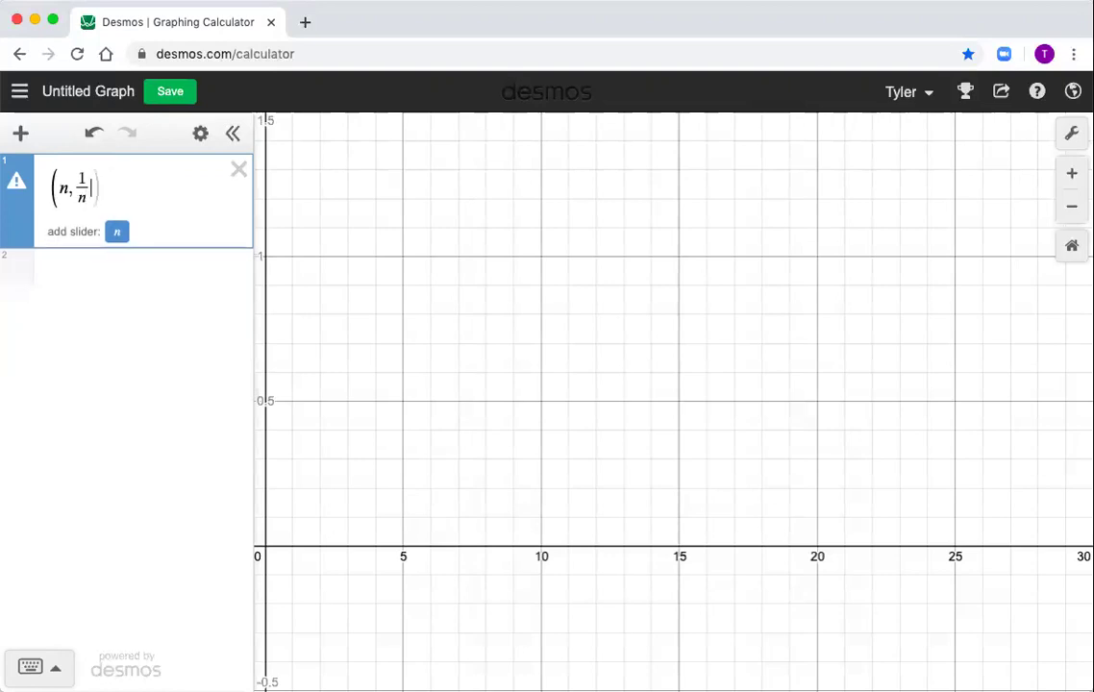
pyautogui.write(')')
pyautogui.click(131, 235)
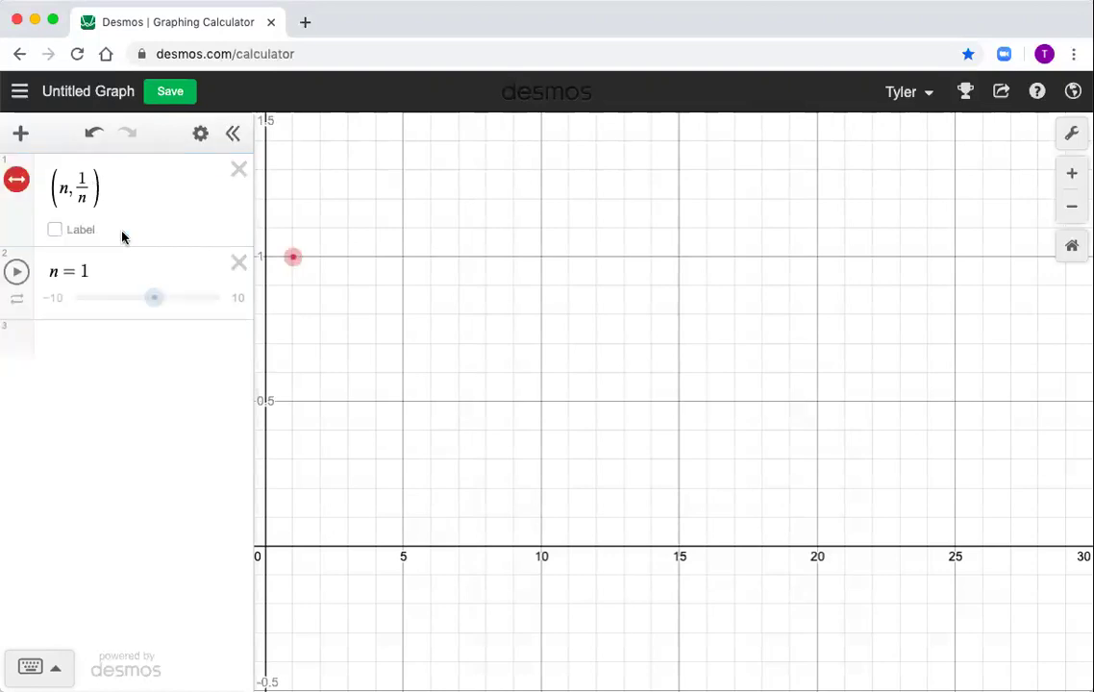
# Step: Set the n slider's limits to min 1, max 30 and step 1
pyautogui.click(91, 269)
pyautogui.click(72, 298)
pyautogui.write('1')
pyautogui.click(141, 298)
pyautogui.write('30')
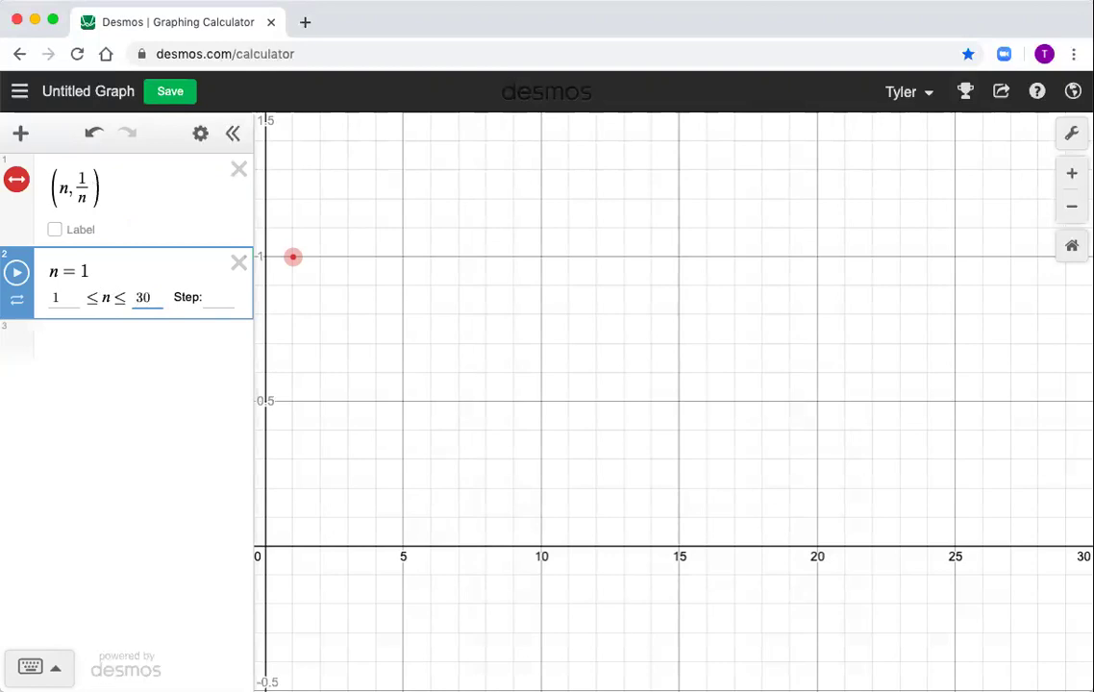
pyautogui.click(203, 299)
pyautogui.write('1')
pyautogui.moveTo(215, 299); pyautogui.dragTo(206, 299)
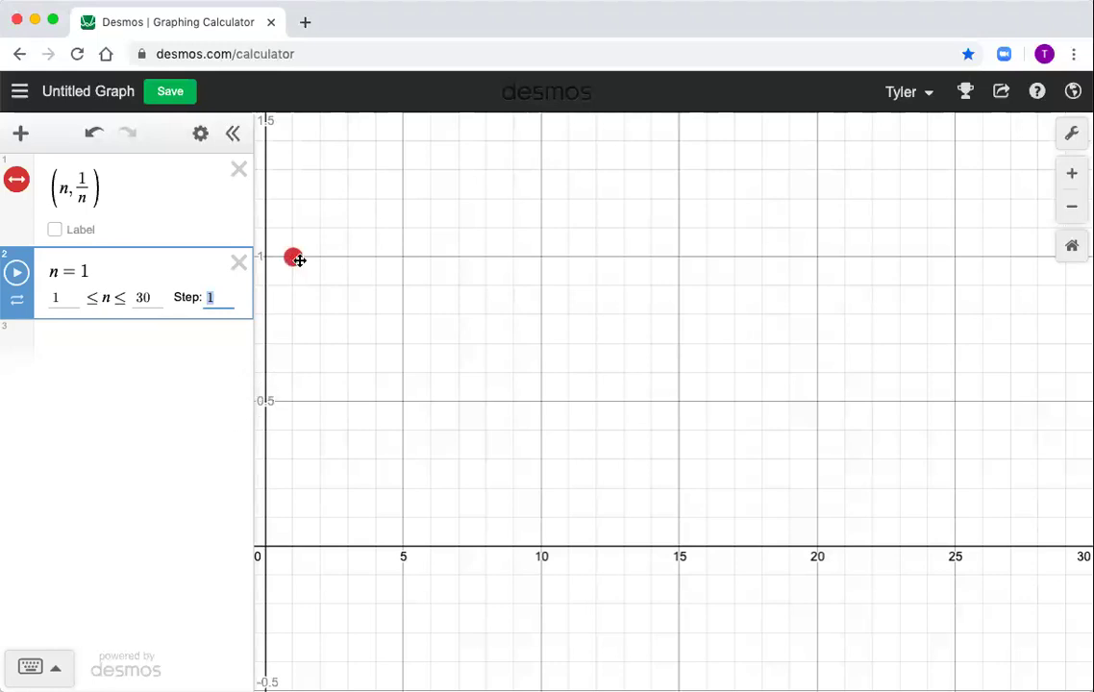
pyautogui.scroll(-3, 296, 277)
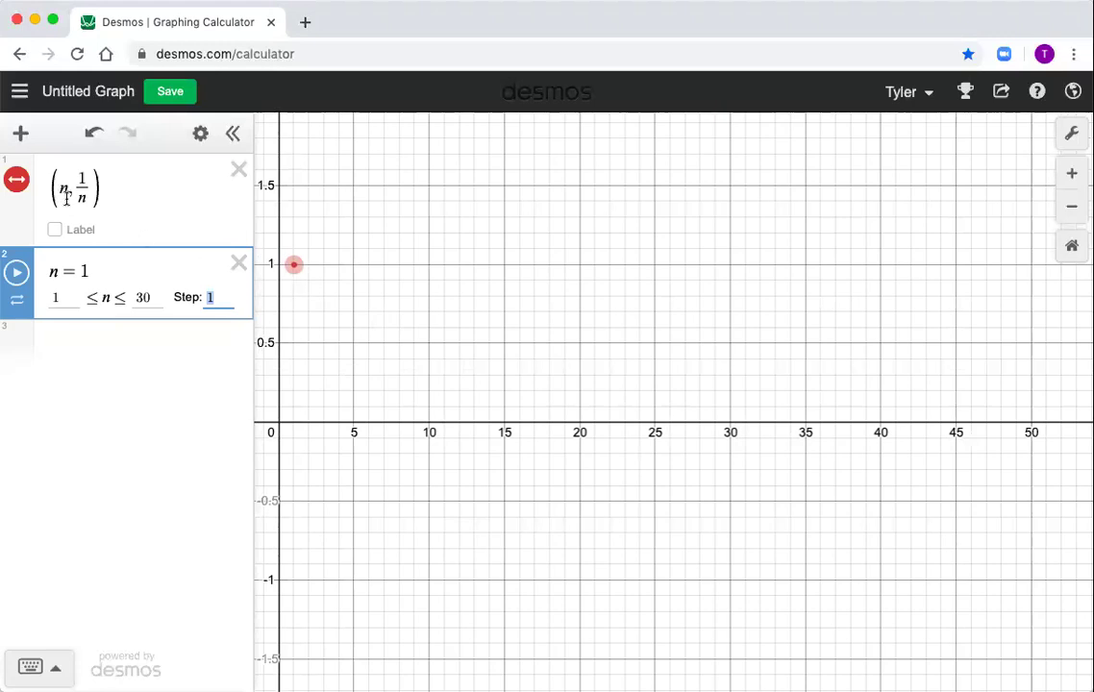
# Step: Recolour the (n, 1/n) point blue, then drag n upward to watch it move
pyautogui.click(15, 182)
pyautogui.click(15, 182)
pyautogui.click(16, 183)
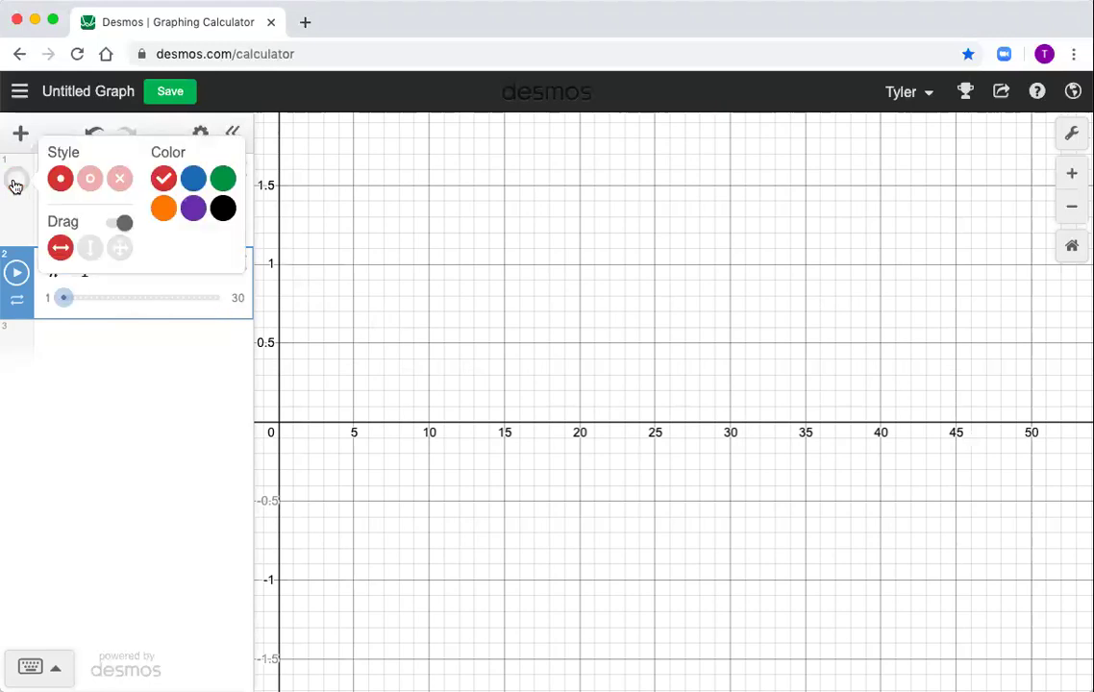
pyautogui.click(193, 178)
pyautogui.click(15, 181)
pyautogui.click(16, 184)
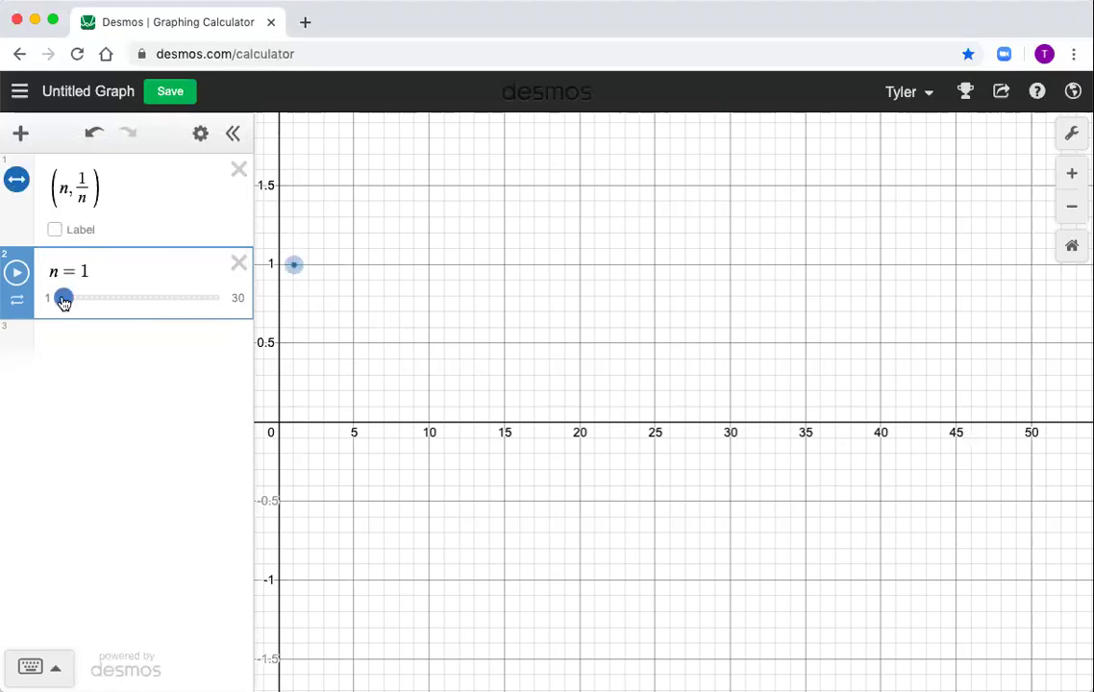
pyautogui.moveTo(62, 301); pyautogui.dragTo(39, 329)
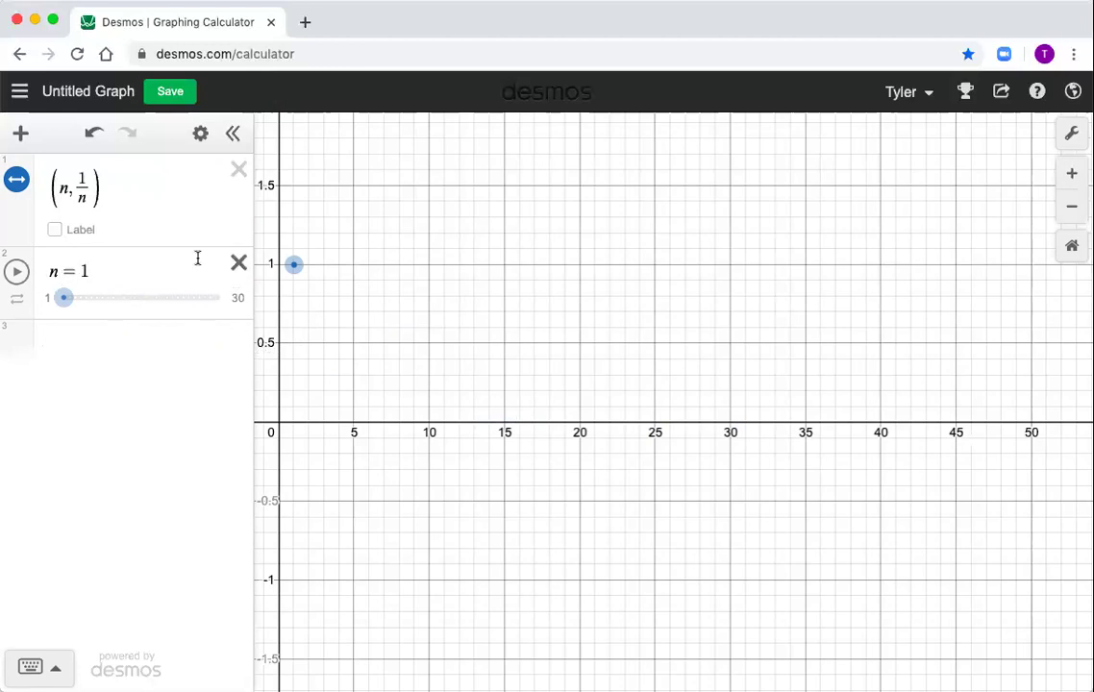
# Step: Delete the n slider and enter n = [1,...,N] as a new expression
pyautogui.moveTo(63, 297); pyautogui.dragTo(44, 308)
pyautogui.click(237, 266)
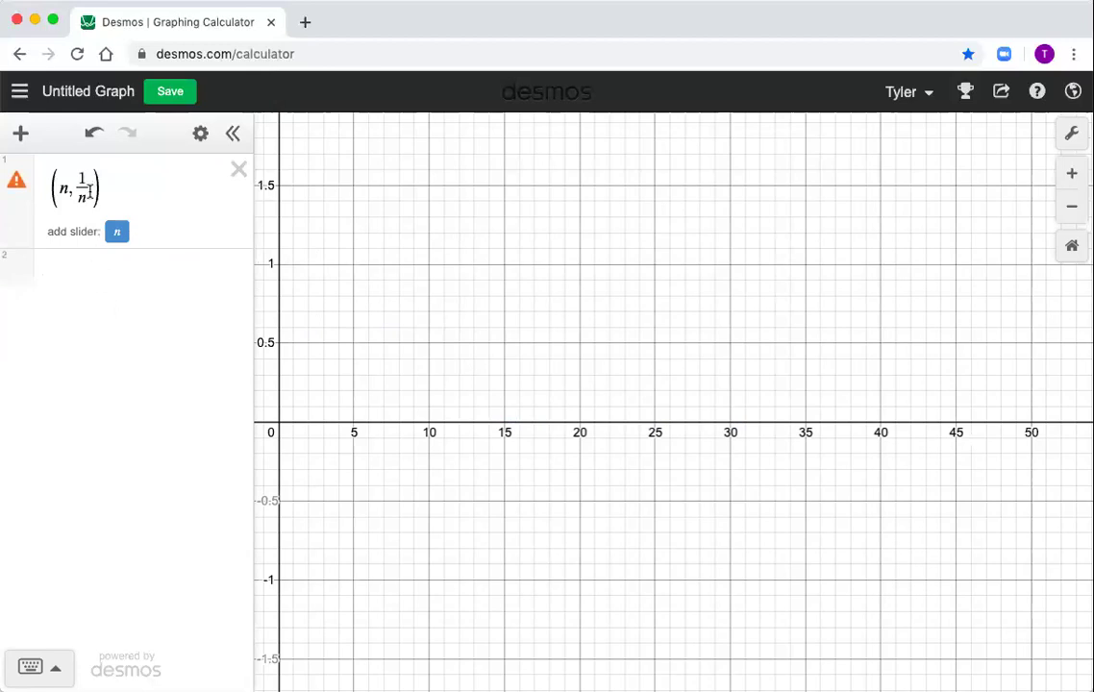
pyautogui.click(84, 273)
pyautogui.write('n = [')
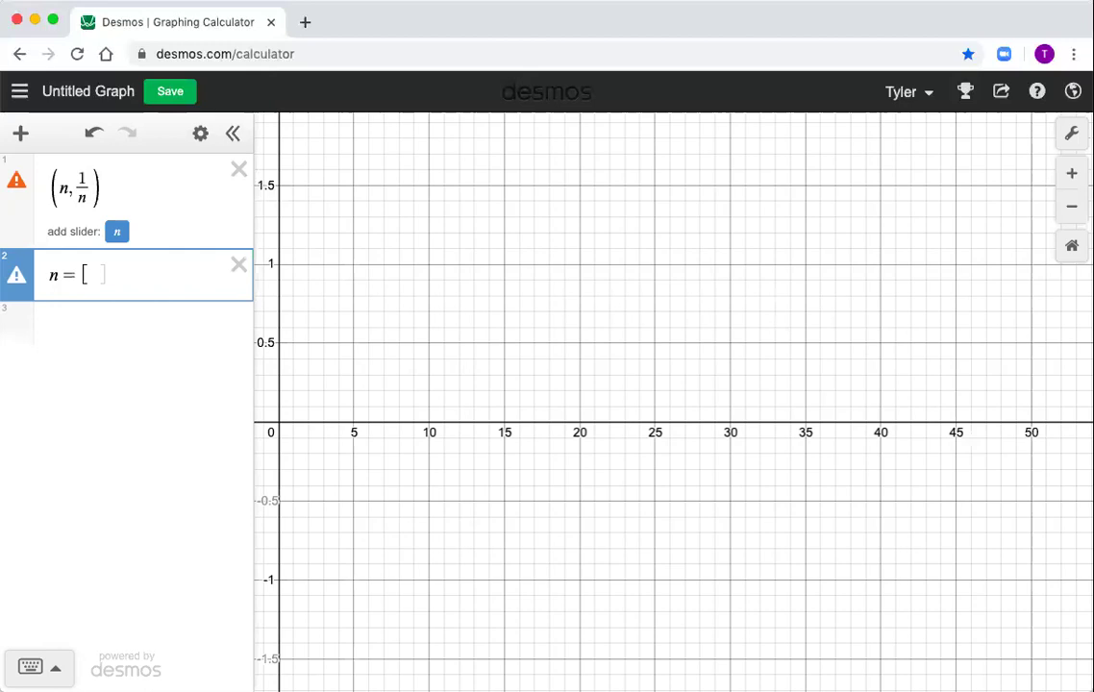
pyautogui.write('1,')
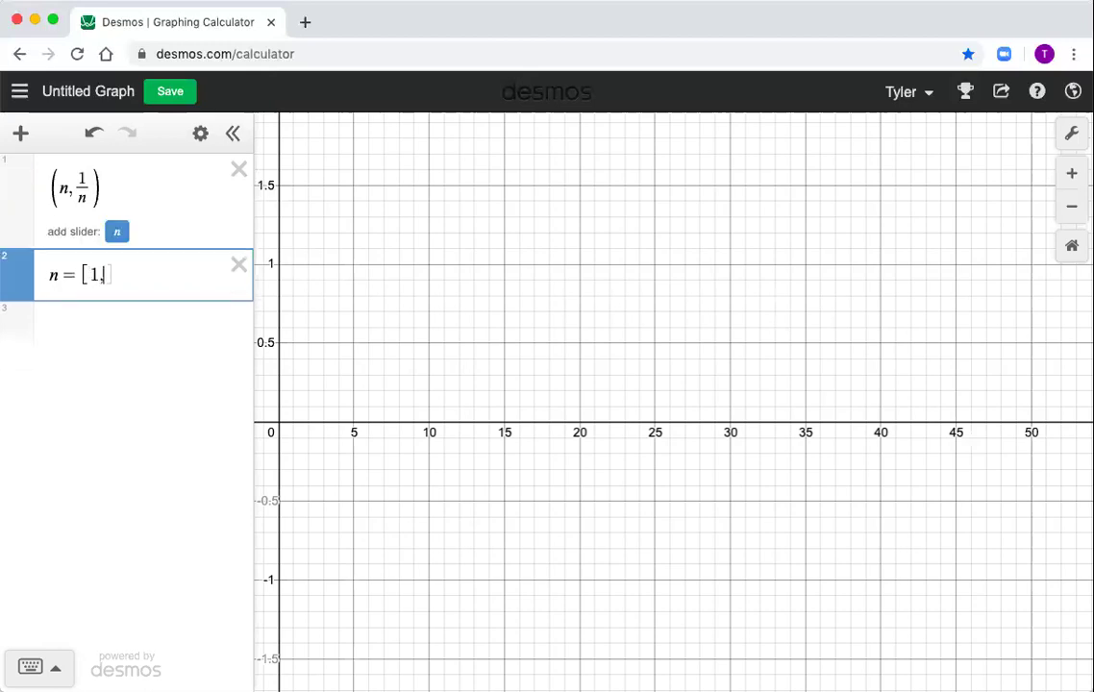
pyautogui.write('...,')
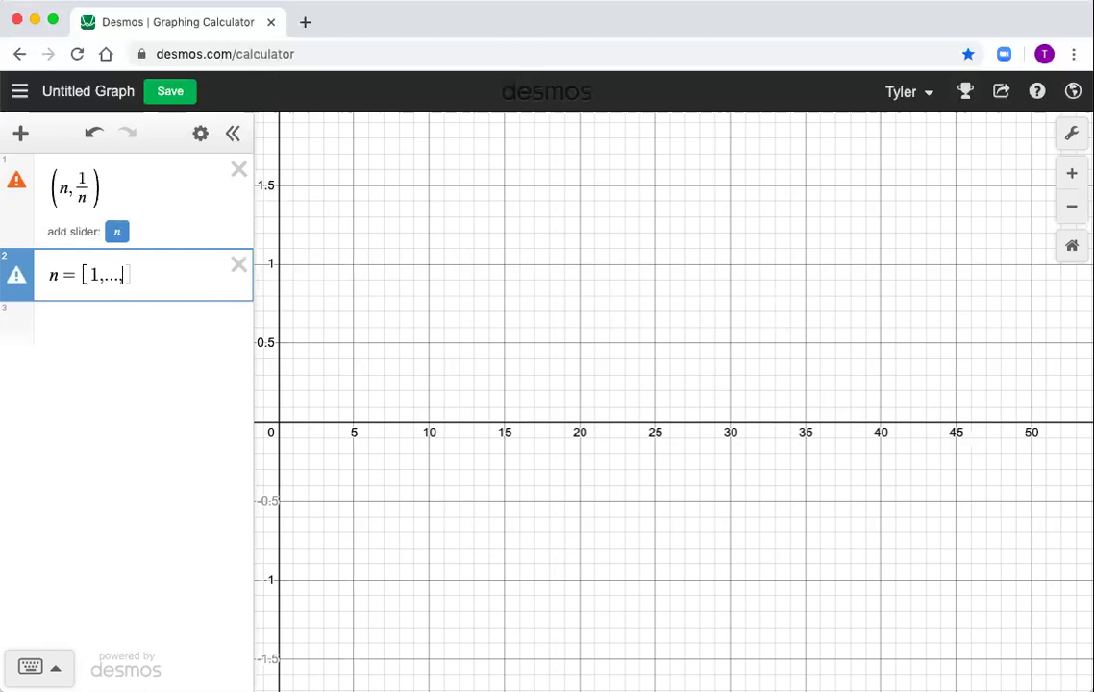
pyautogui.write('N')
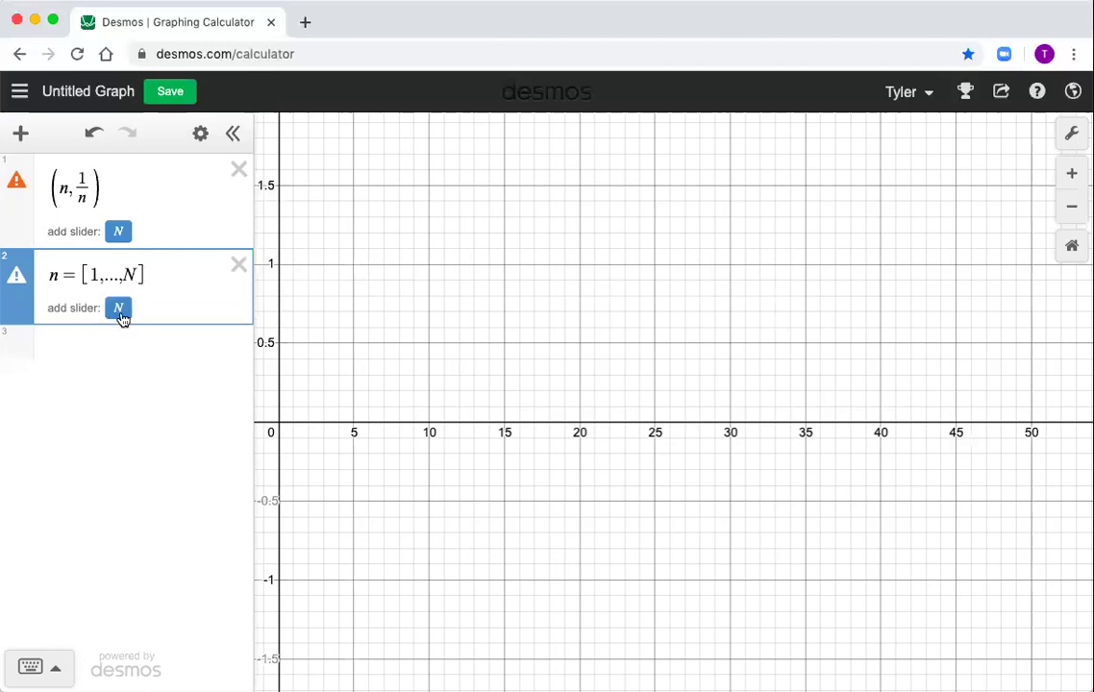
# Step: Add an N slider with limits 1 to 30, step 1, and drag it to 29
pyautogui.click(119, 309)
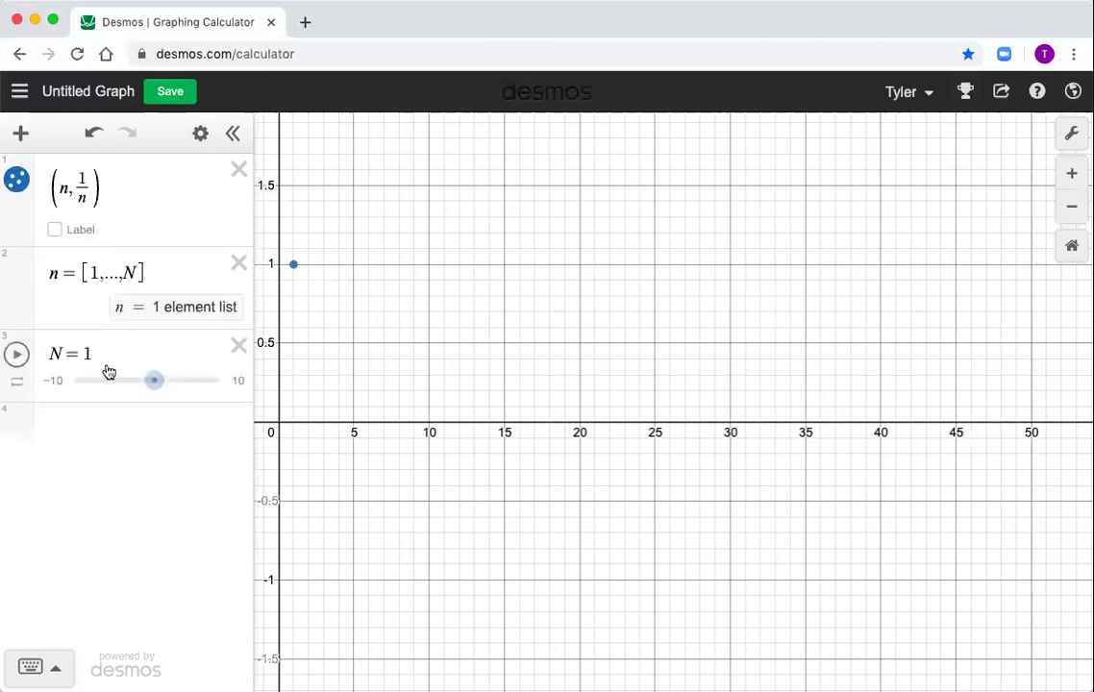
pyautogui.click(56, 381)
pyautogui.write('1')
pyautogui.click(157, 382)
pyautogui.write('30')
pyautogui.press('Tab')
pyautogui.write('1')
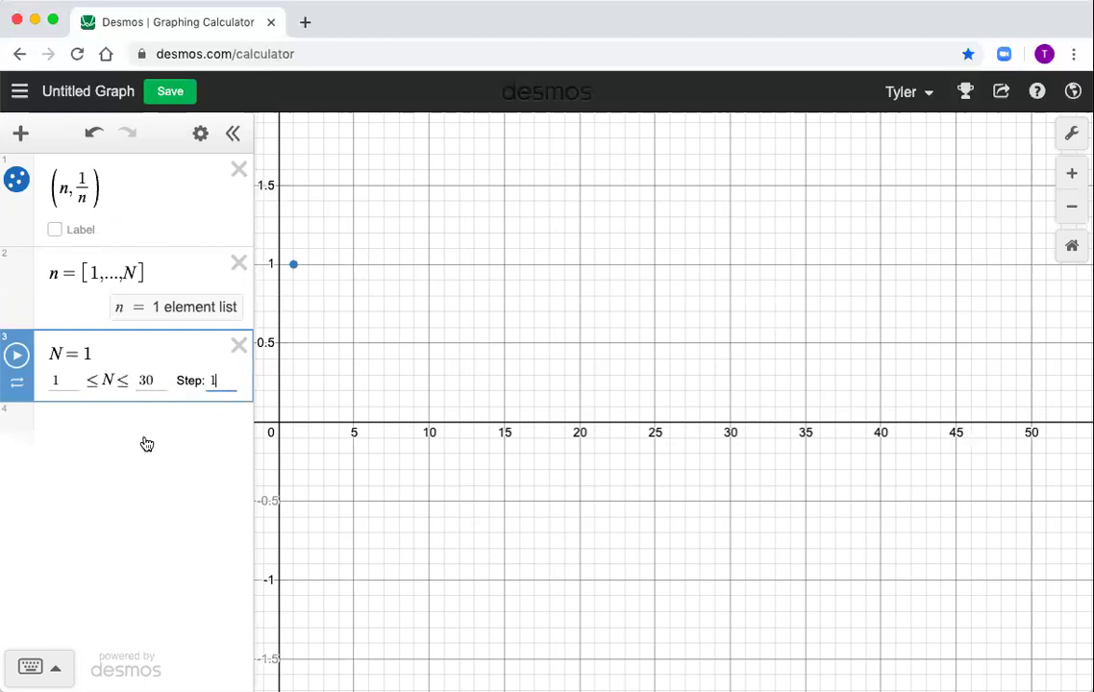
pyautogui.click(127, 408)
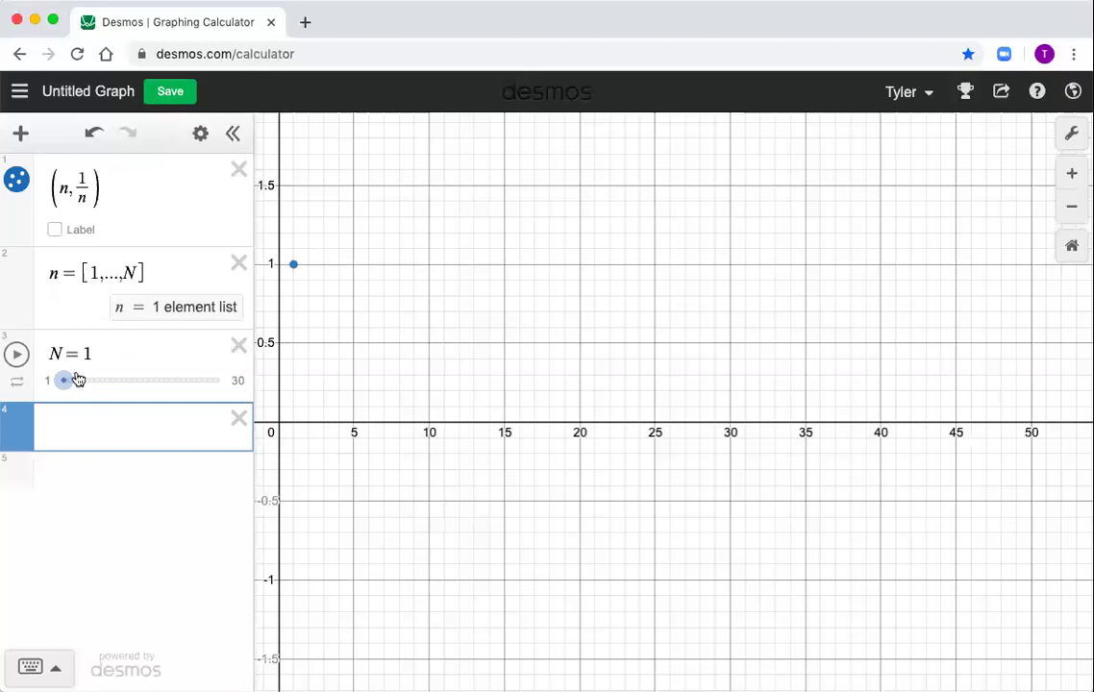
pyautogui.moveTo(65, 380); pyautogui.dragTo(217, 386)
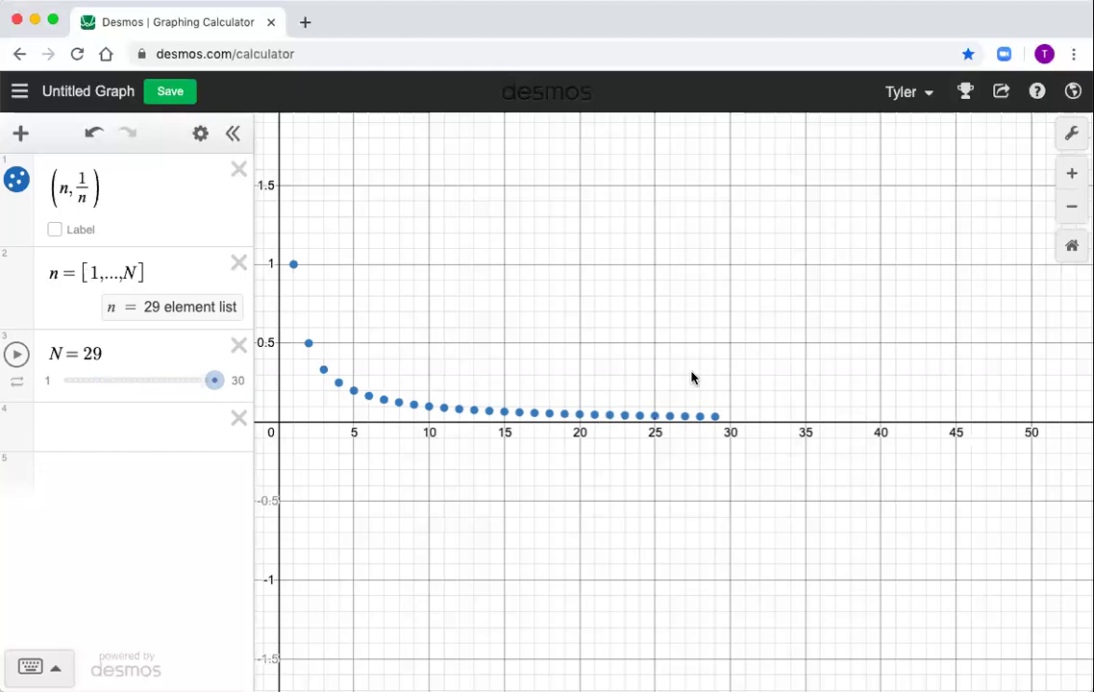
# Step: In Graph Settings, set the x-axis minimum to 0
pyautogui.scroll(-5, 556, 404)
pyautogui.scroll(3, 554, 402)
pyautogui.scroll(2, 555, 401)
pyautogui.moveTo(555, 401); pyautogui.dragTo(581, 400)
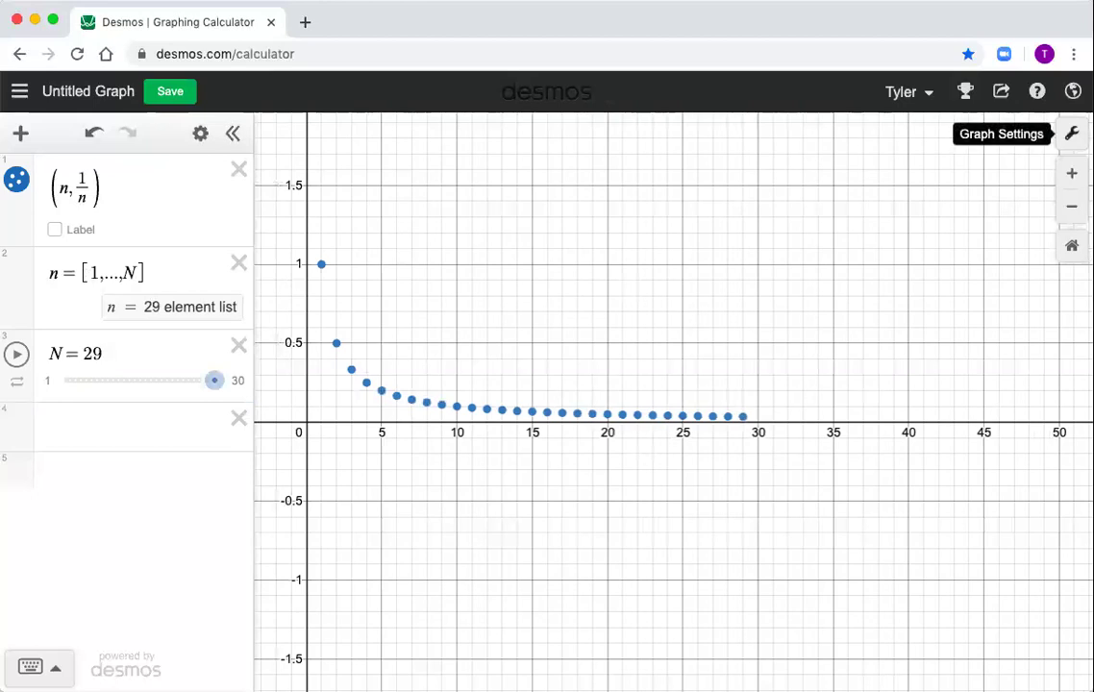
pyautogui.click(1071, 133)
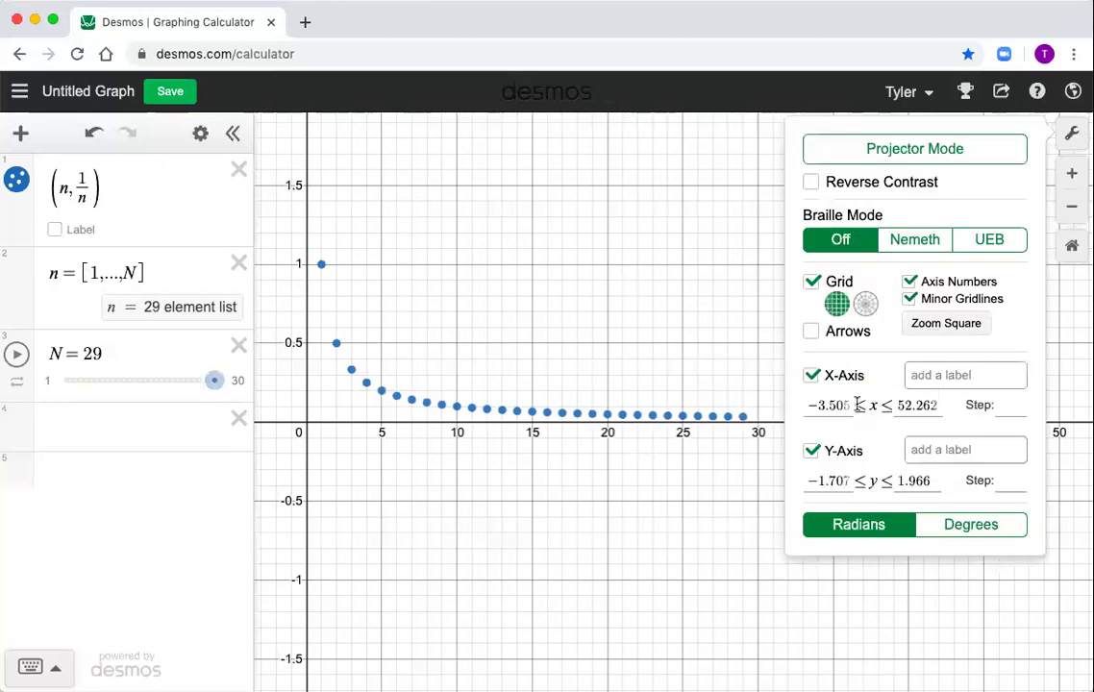
pyautogui.click(820, 405)
pyautogui.press('BackSpace')
pyautogui.moveTo(810, 405); pyautogui.dragTo(864, 405)
pyautogui.write('0')
# Step: Set the x-axis maximum to 30 and the y-axis range to 0–1
pyautogui.press('Tab')
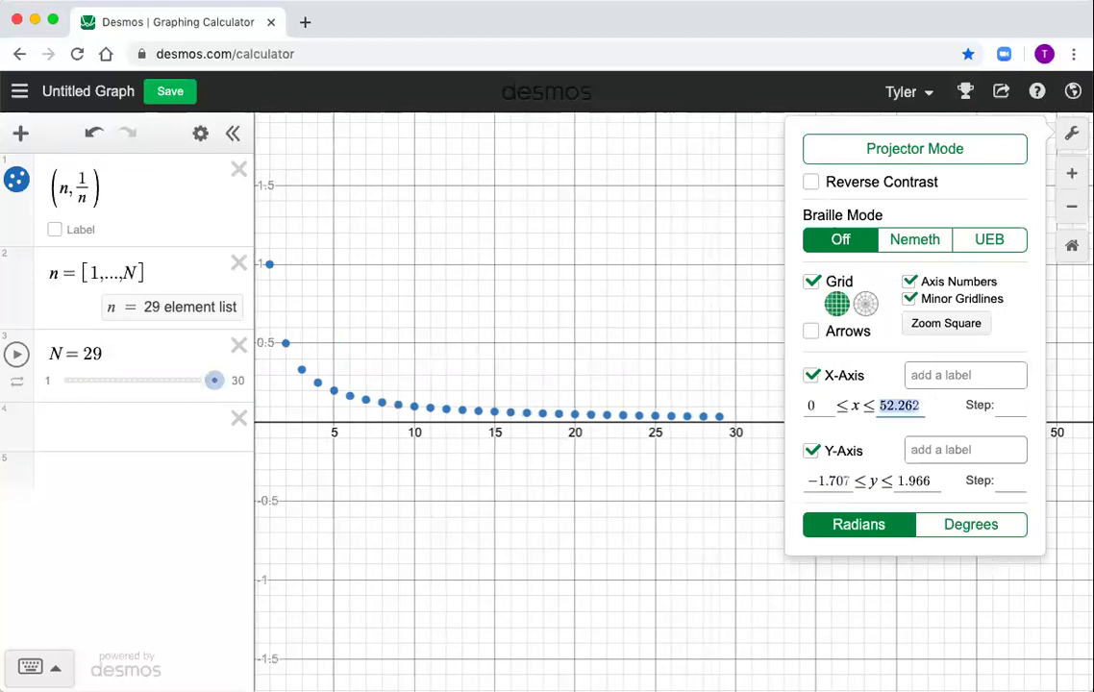
pyautogui.write('30')
pyautogui.press('Tab')
pyautogui.press('Tab')
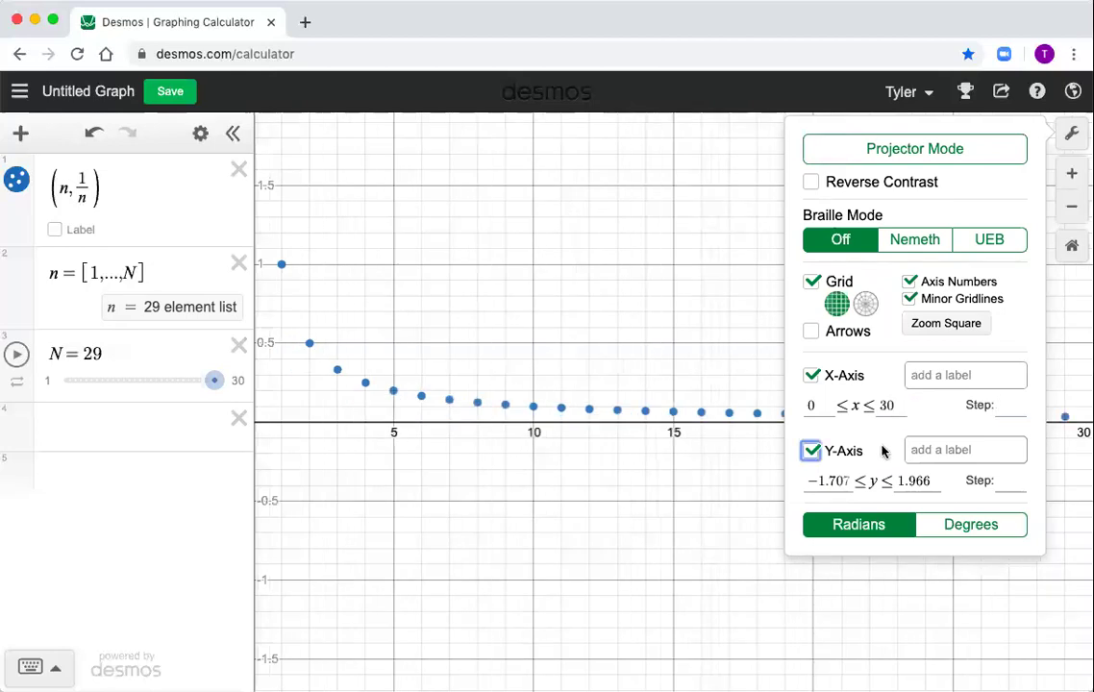
pyautogui.press('Tab')
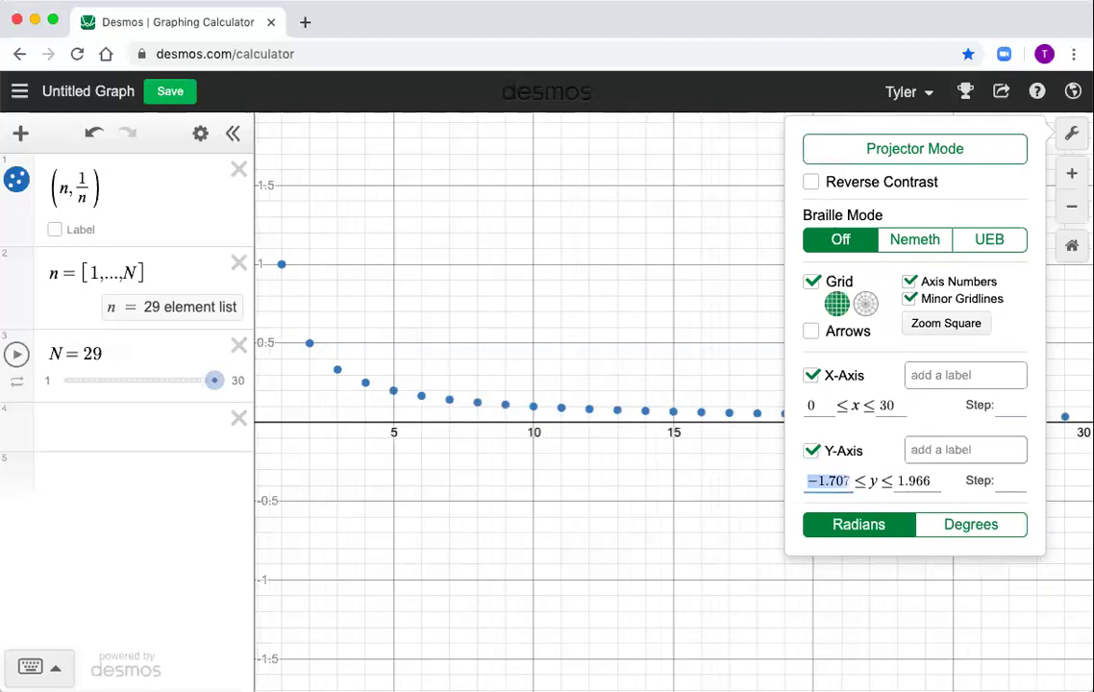
pyautogui.write('0')
pyautogui.press('Tab')
pyautogui.write('1')
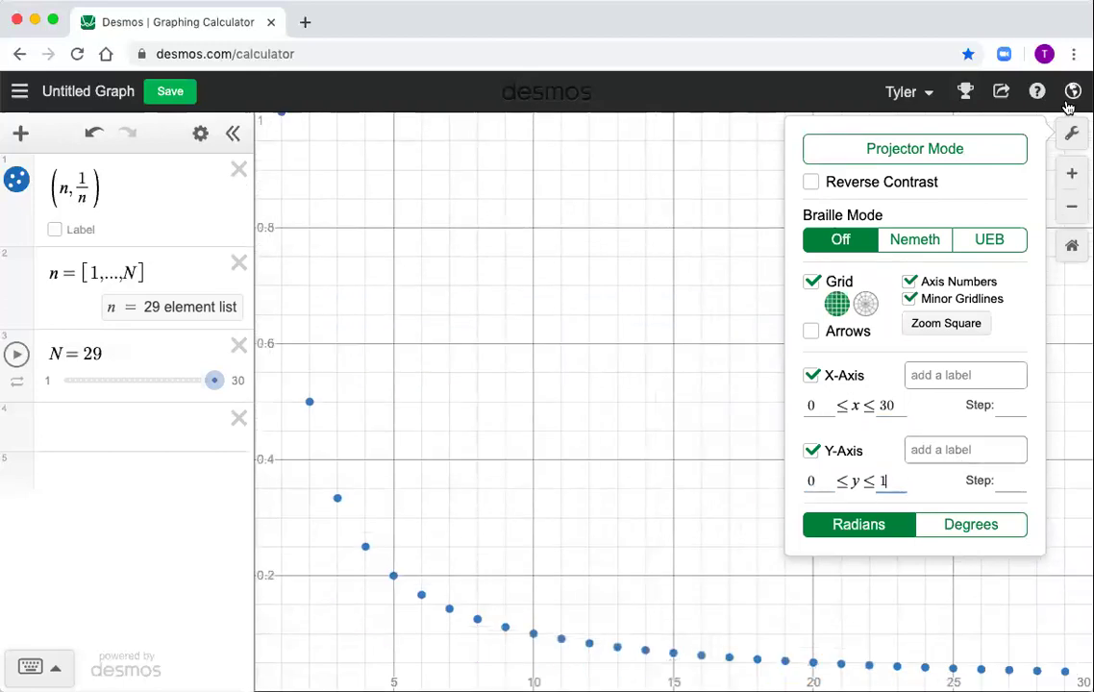
pyautogui.click(1071, 132)
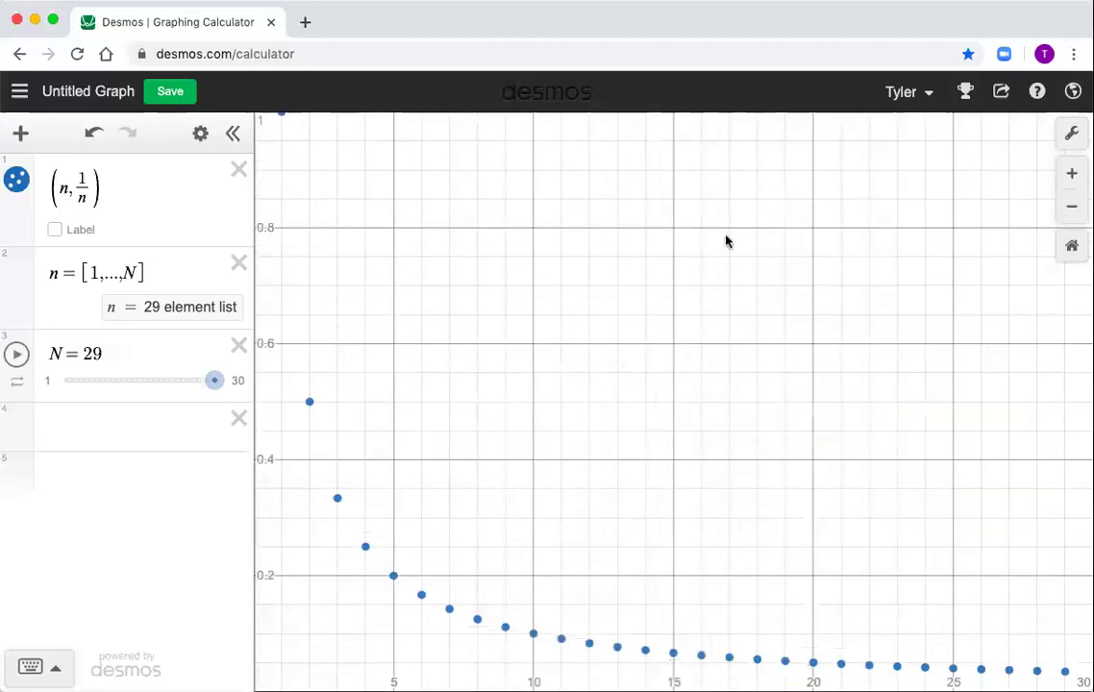
# Step: Rewrite the point formula as (n, n/(n+1))
pyautogui.moveTo(474, 395); pyautogui.dragTo(489, 337)
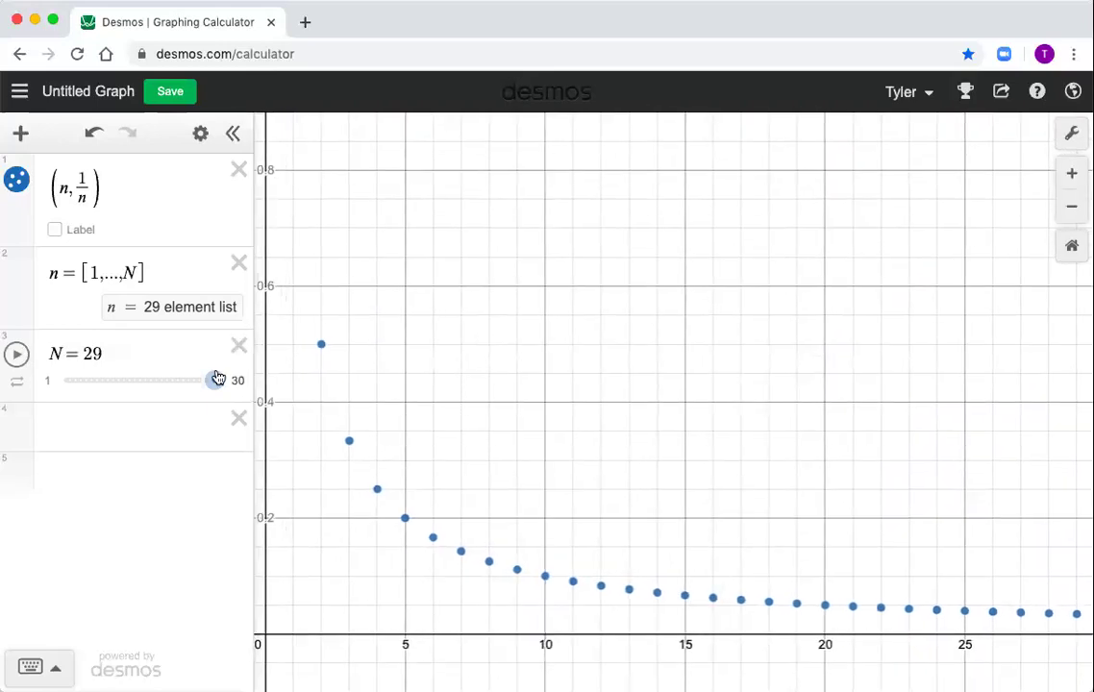
pyautogui.moveTo(214, 380); pyautogui.dragTo(38, 384)
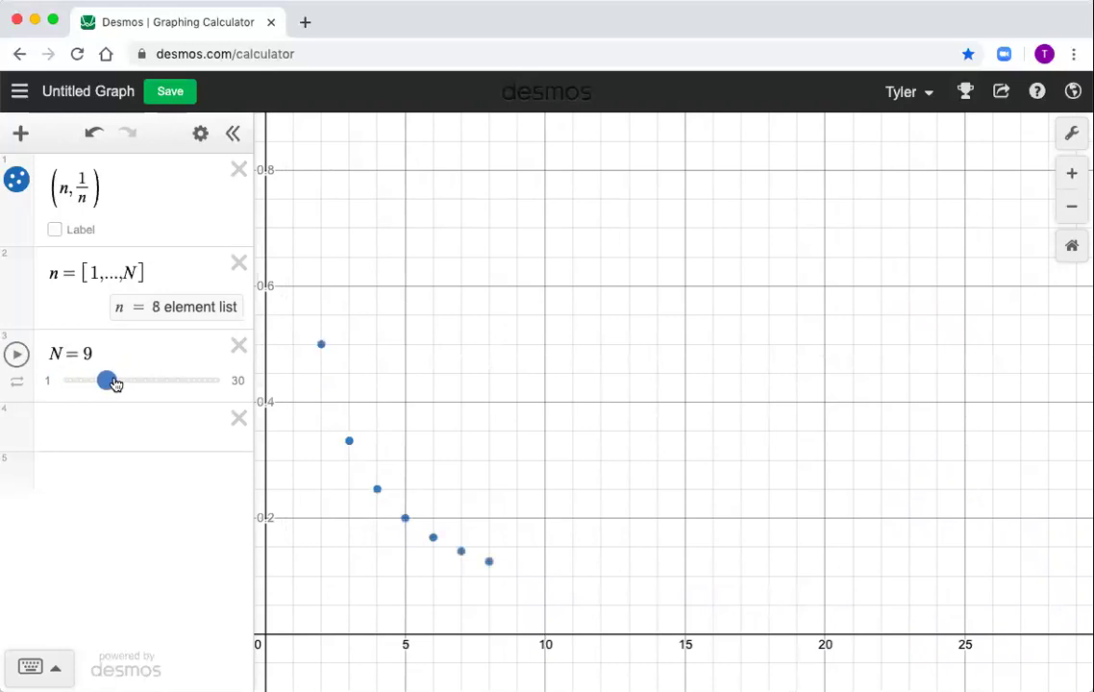
pyautogui.moveTo(113, 383); pyautogui.dragTo(122, 381)
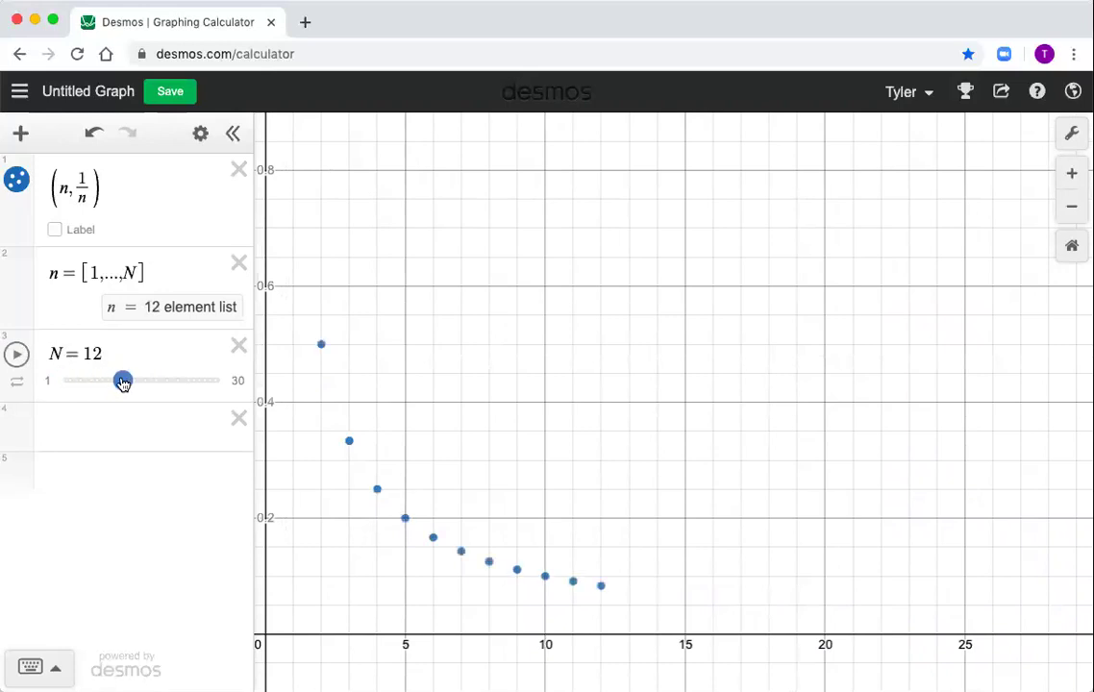
pyautogui.click(84, 181)
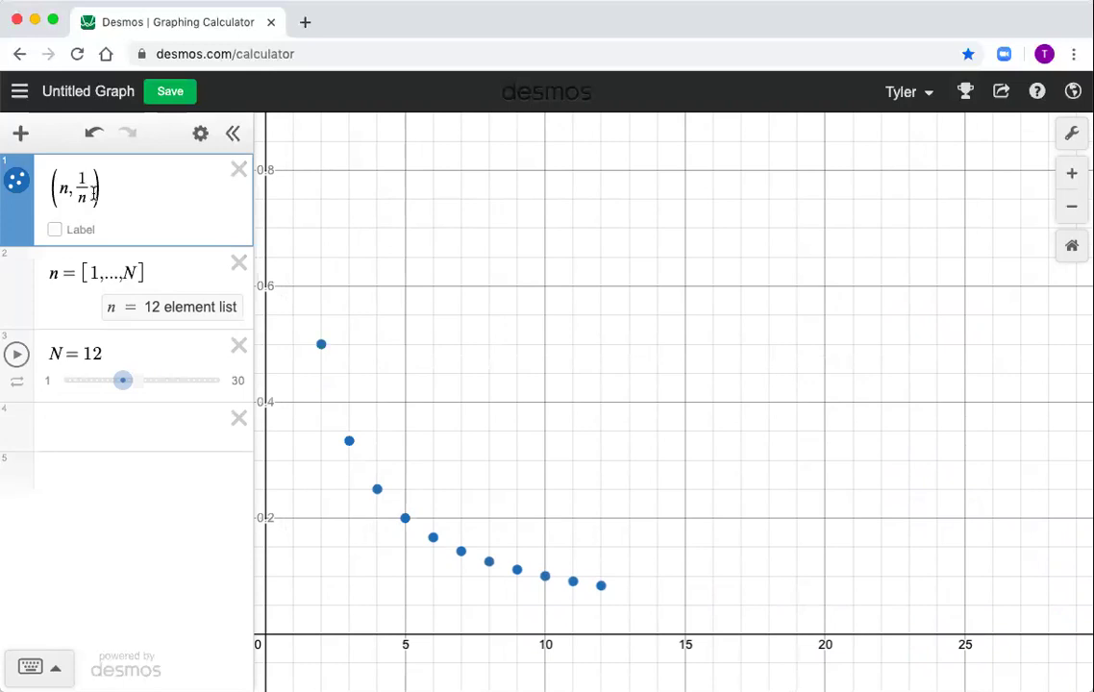
pyautogui.press('BackSpace')
pyautogui.write('n')
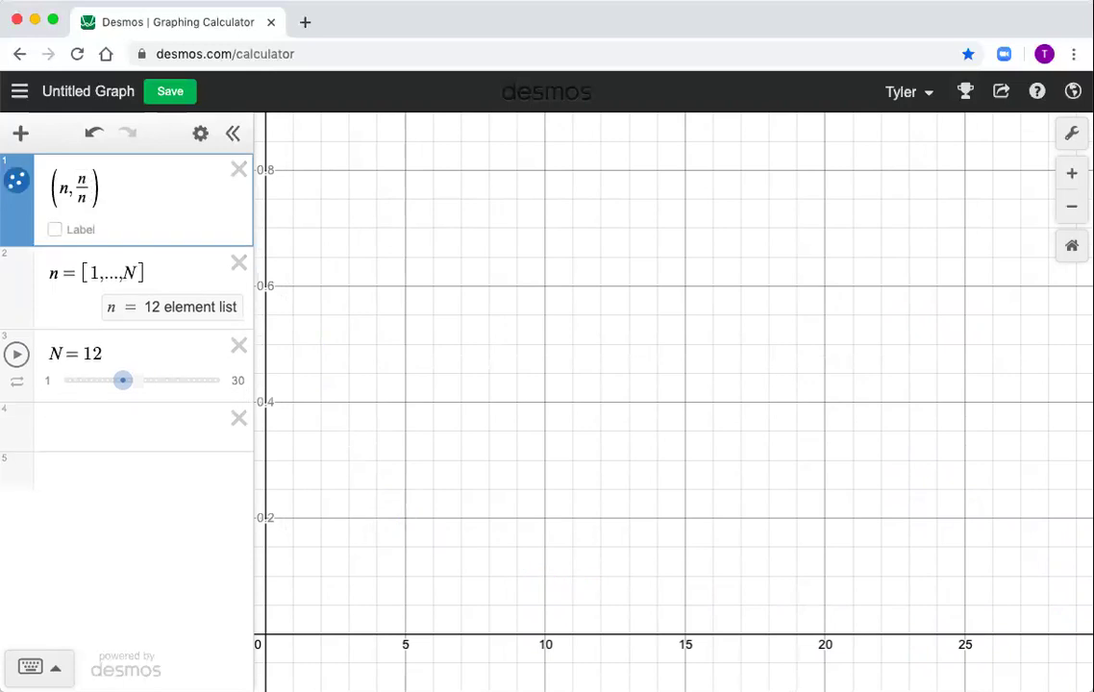
pyautogui.press('Down')
pyautogui.write('+1')
# Step: Zoom the view and raise N to 27 points
pyautogui.scroll(-5, 594, 299)
pyautogui.scroll(3, 583, 329)
pyautogui.hscroll(3, 583, 330)
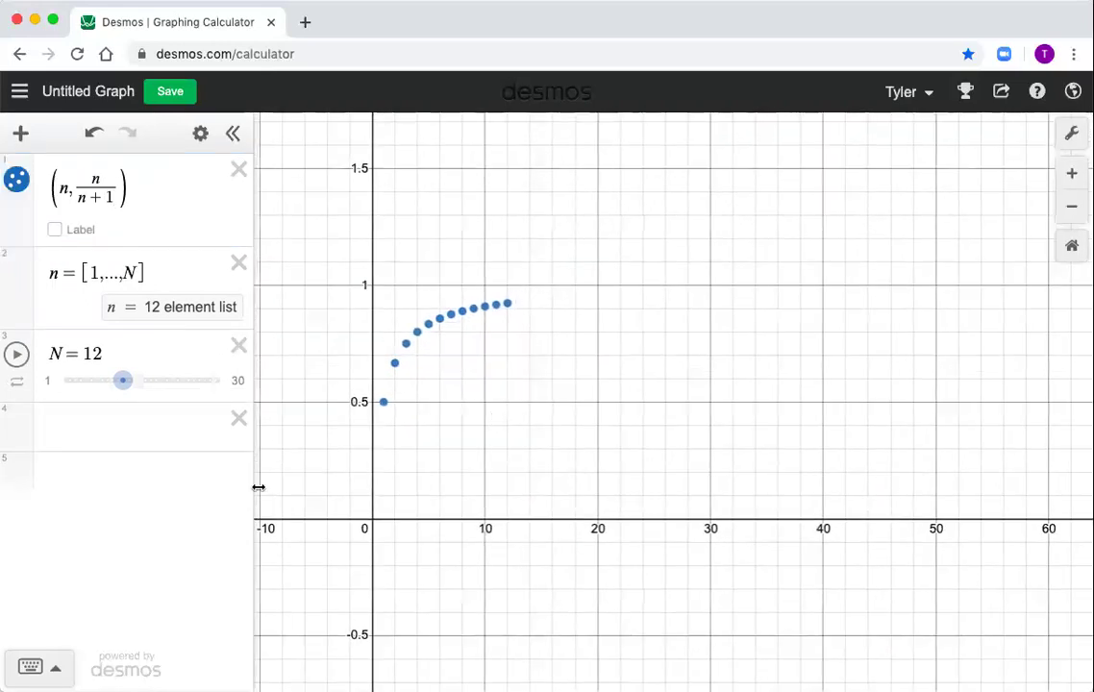
pyautogui.moveTo(120, 381); pyautogui.dragTo(204, 381)
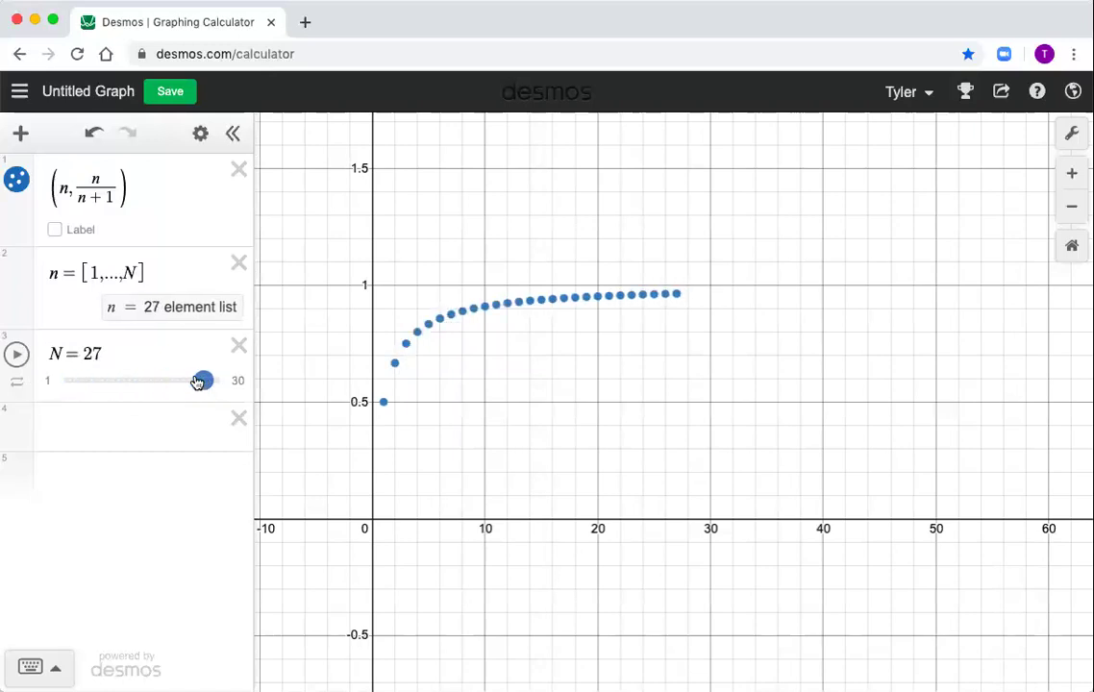
# Step: Rewrite the point formula as (n, (1+1/n)^n)
pyautogui.click(115, 193)
pyautogui.click(139, 193)
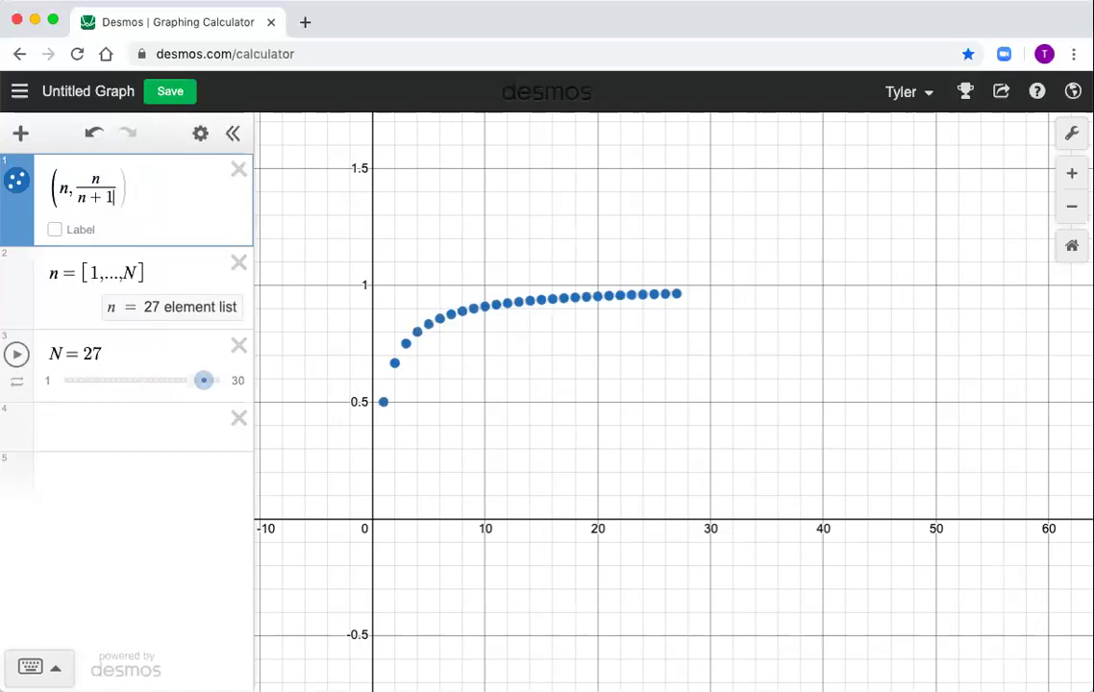
pyautogui.press('BackSpace')
pyautogui.press('BackSpace')
pyautogui.press('BackSpace')
pyautogui.press('BackSpace')
pyautogui.press('BackSpace')
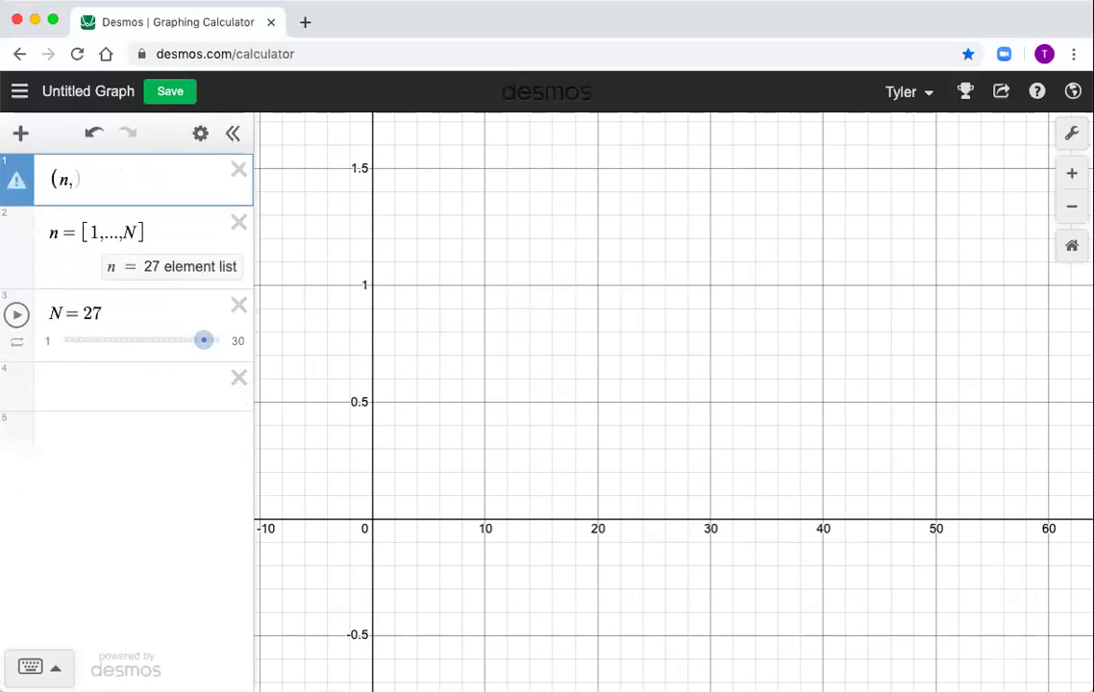
pyautogui.write('(')
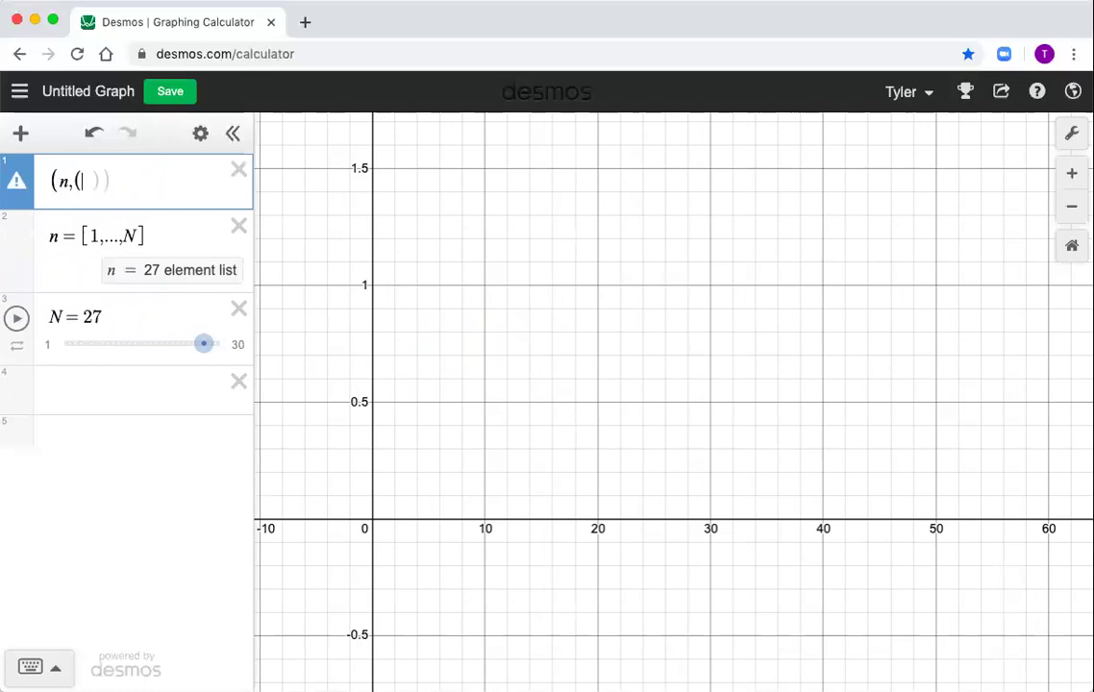
pyautogui.write('1+1/(n)')
pyautogui.press('BackSpace')
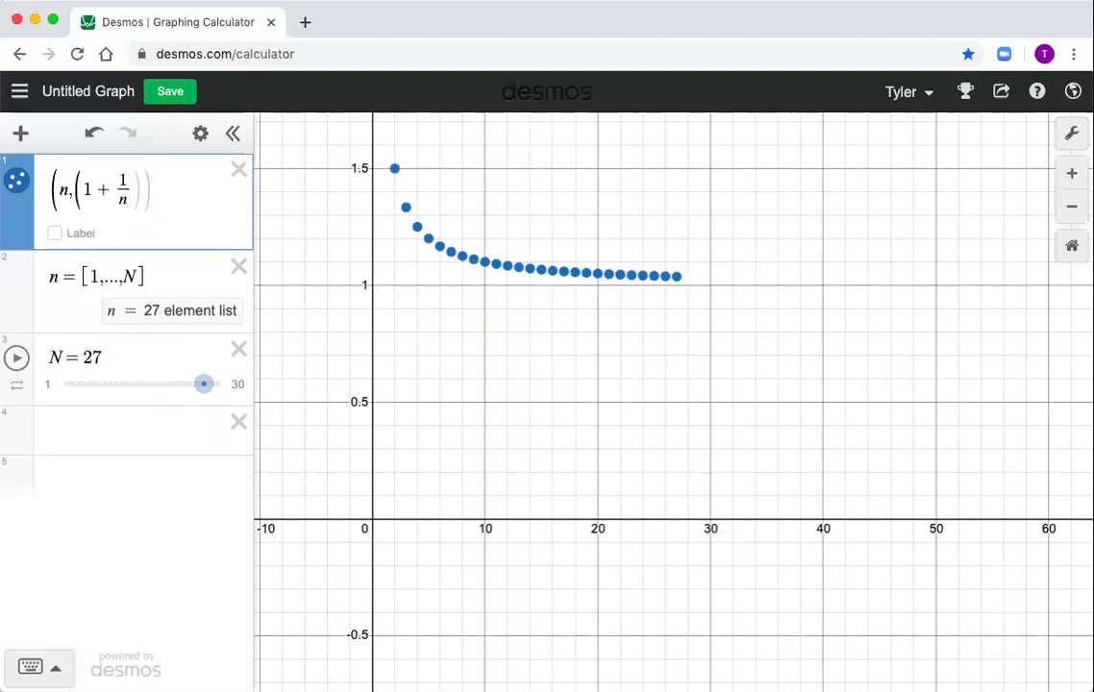
pyautogui.write('^n')
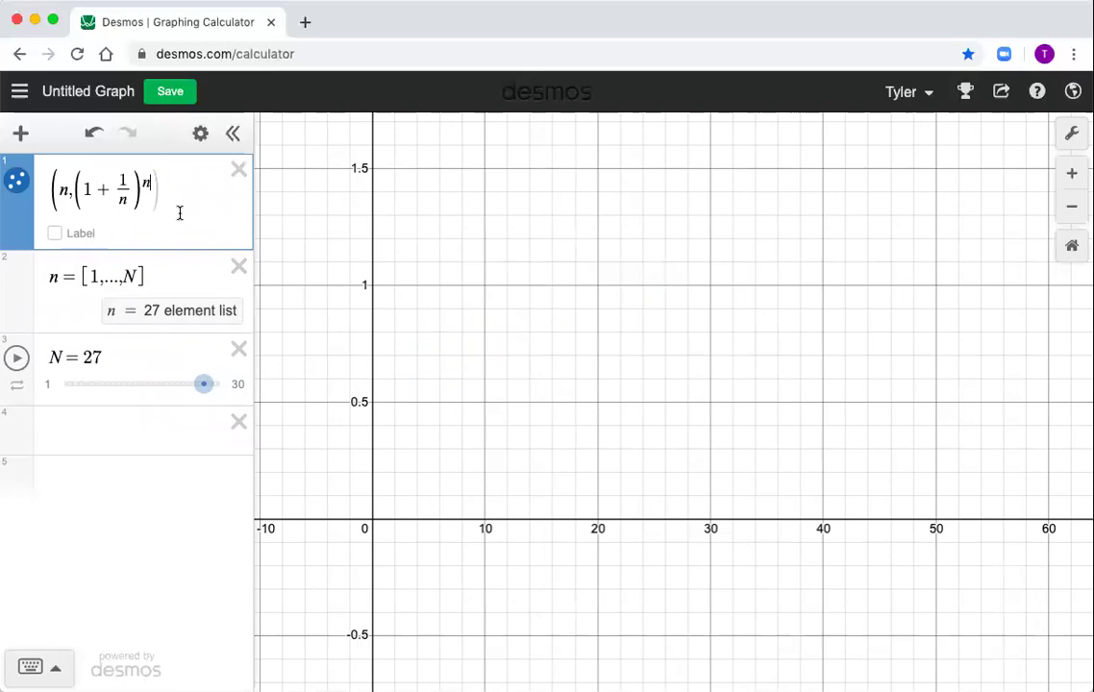
pyautogui.write(')')
pyautogui.press('BackSpace')
# Step: Pan and zoom out to locate the points, then raise N back to 27
pyautogui.moveTo(201, 387); pyautogui.dragTo(59, 388)
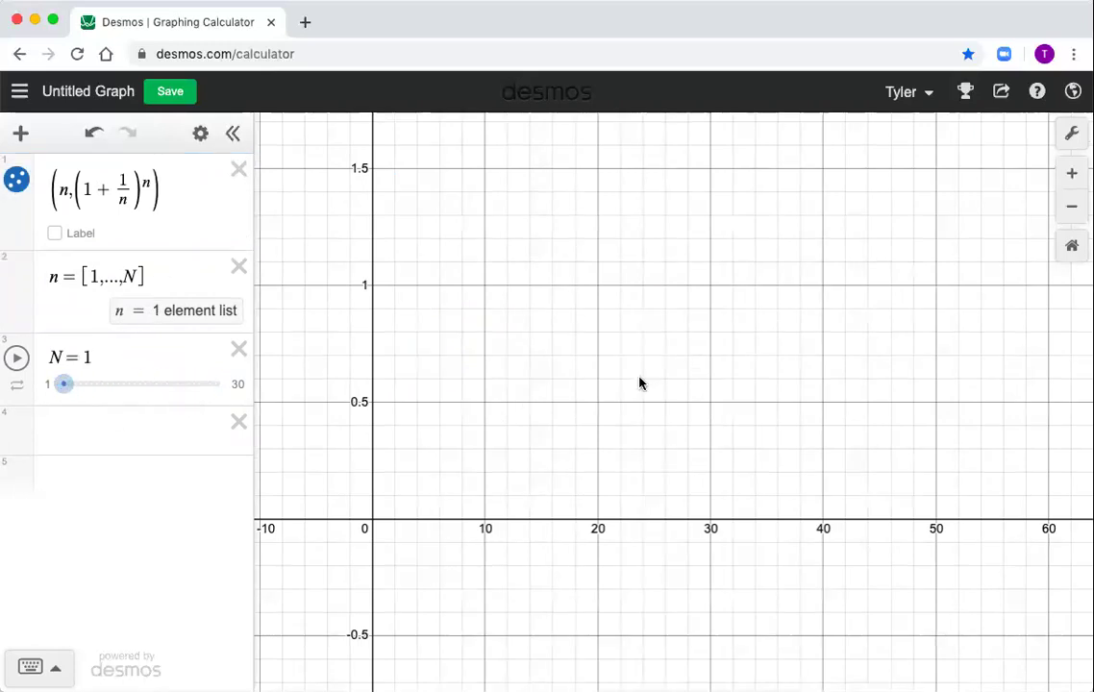
pyautogui.moveTo(817, 209); pyautogui.dragTo(535, 417)
pyautogui.scroll(-5, 797, 250)
pyautogui.scroll(-3, 797, 250)
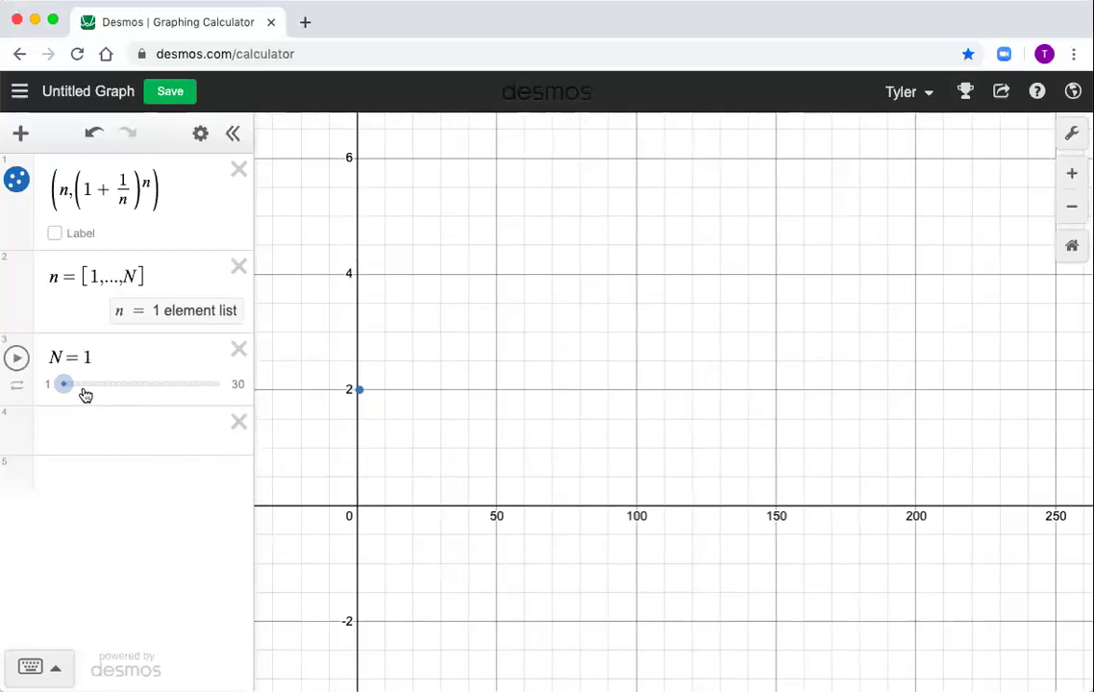
pyautogui.moveTo(65, 385); pyautogui.dragTo(215, 386)
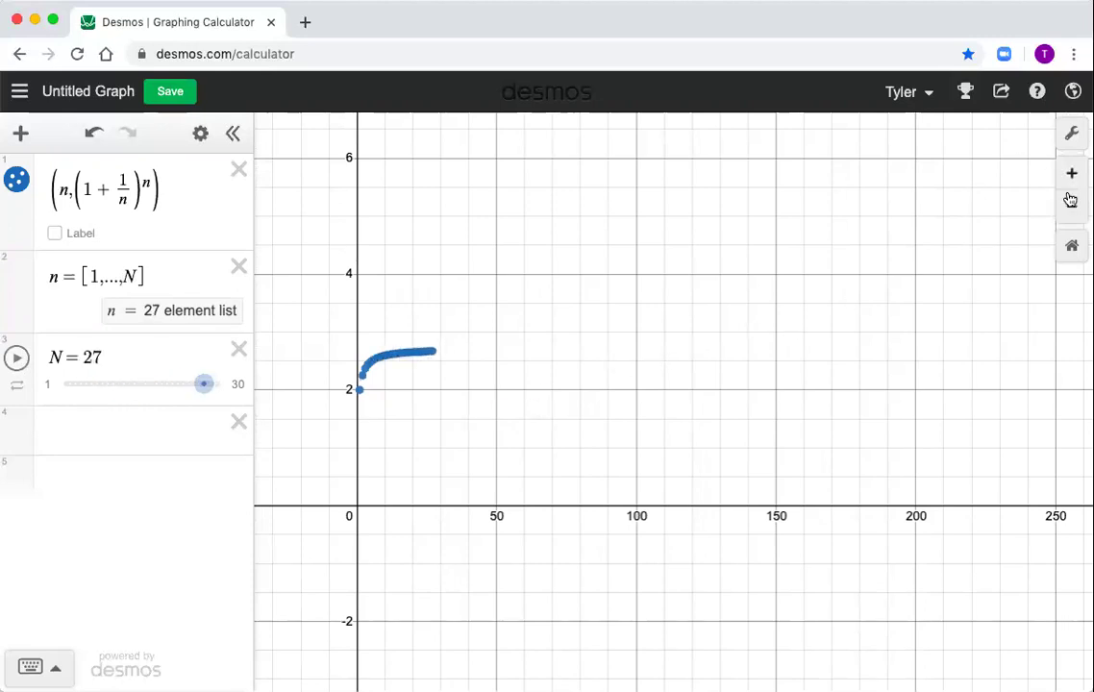
pyautogui.click(1071, 133)
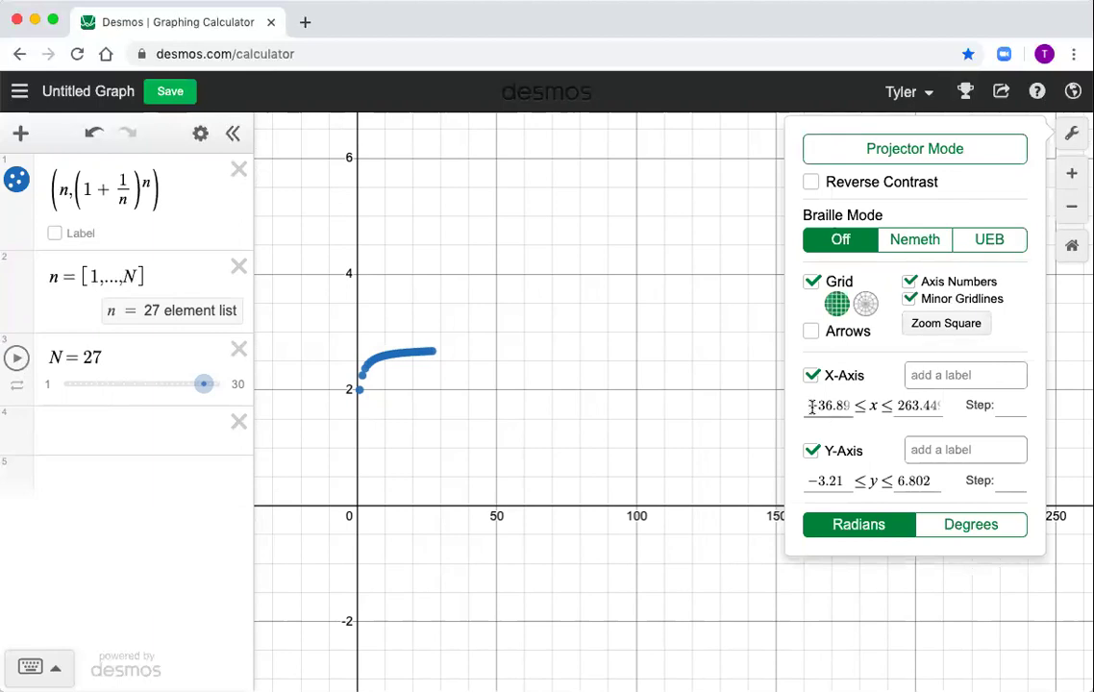
# Step: Set the x-axis range to −1 through 30 and adjust N to 28
pyautogui.moveTo(810, 406); pyautogui.dragTo(858, 405)
pyautogui.write('-1')
pyautogui.press('Tab')
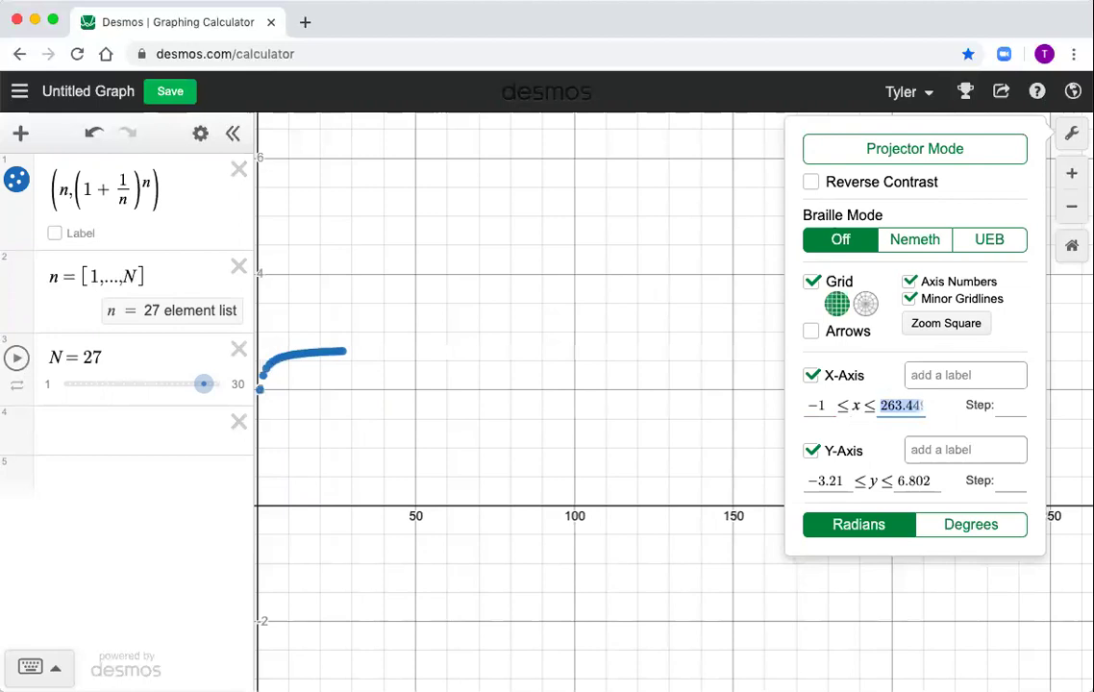
pyautogui.write('30')
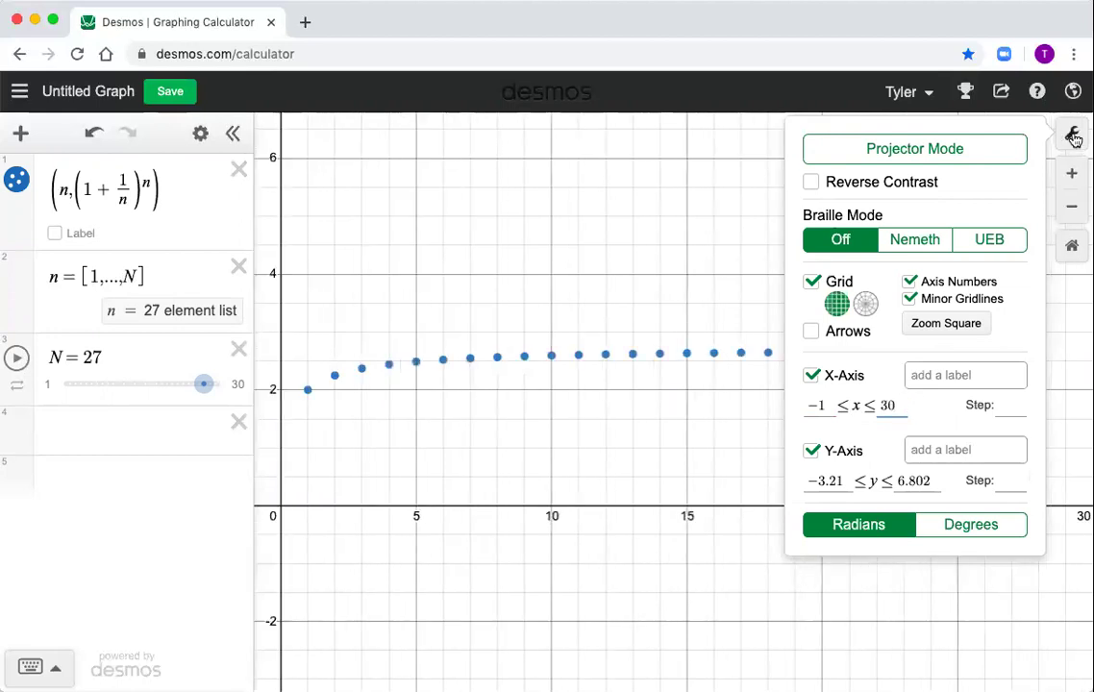
pyautogui.click(1072, 133)
pyautogui.moveTo(203, 392)
pyautogui.mouseDown()
pyautogui.moveTo(41, 406)
pyautogui.moveTo(212, 407)
pyautogui.mouseUp()
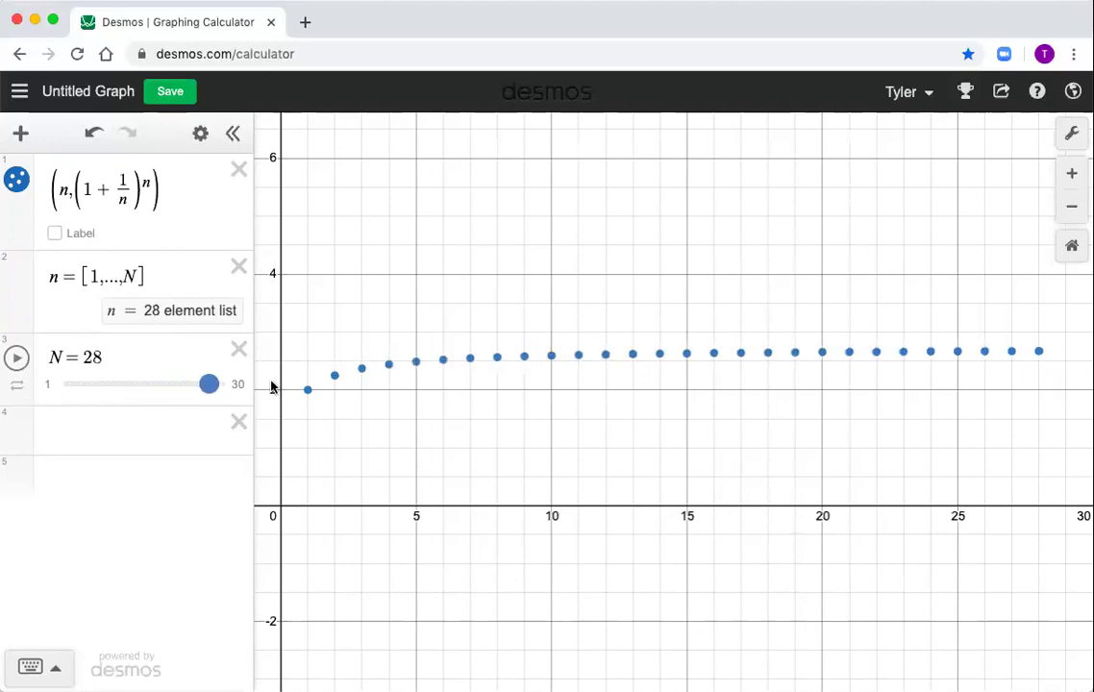